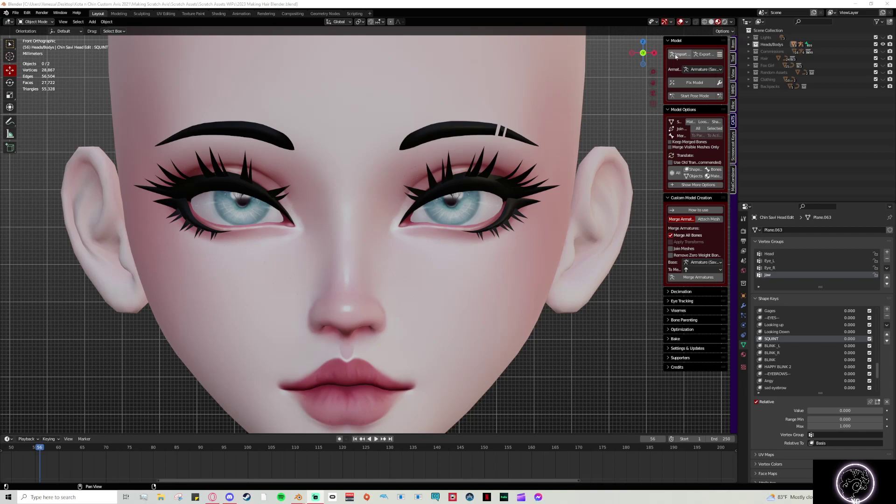
Step: Import the Zinpia ANIMEHEAD lash set FBX from the Lash Pack V1 folder into the scene
click(773, 31)
click(680, 54)
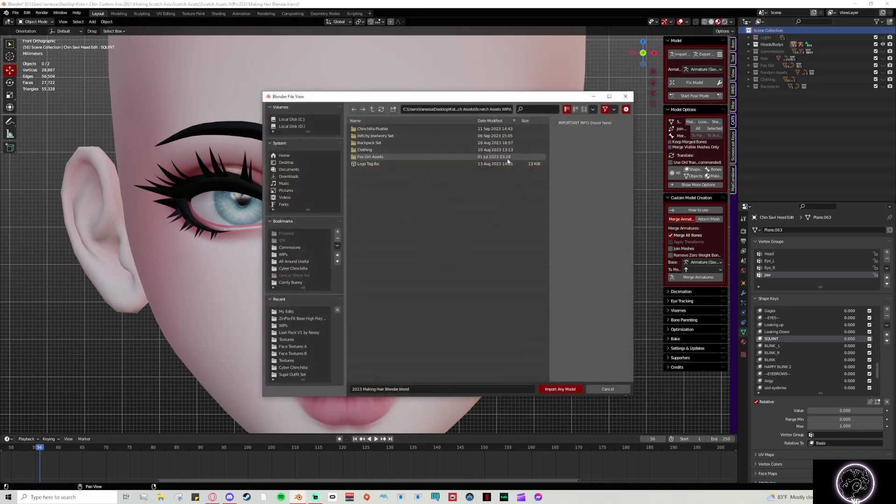
click(301, 334)
click(374, 150)
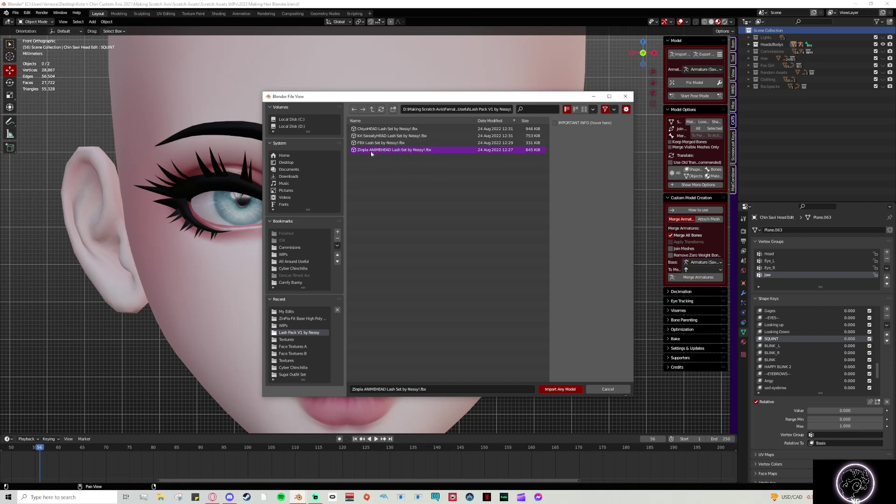
drag(415, 97, 608, 61)
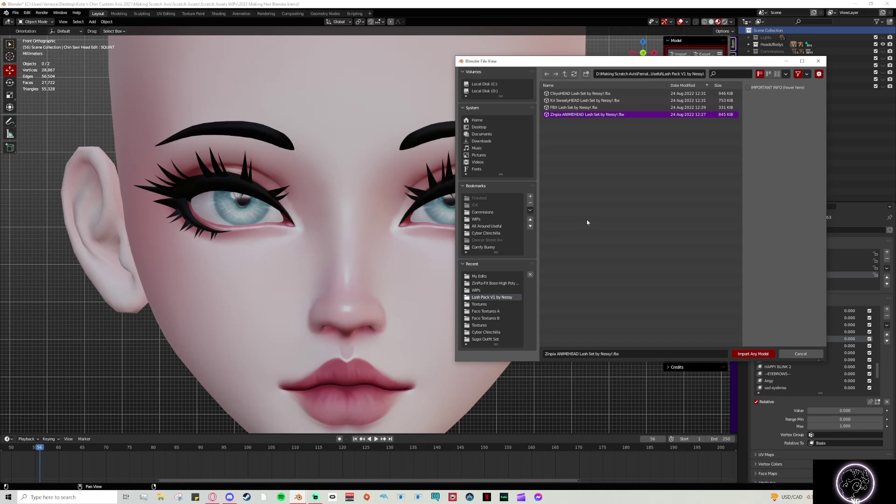
click(753, 354)
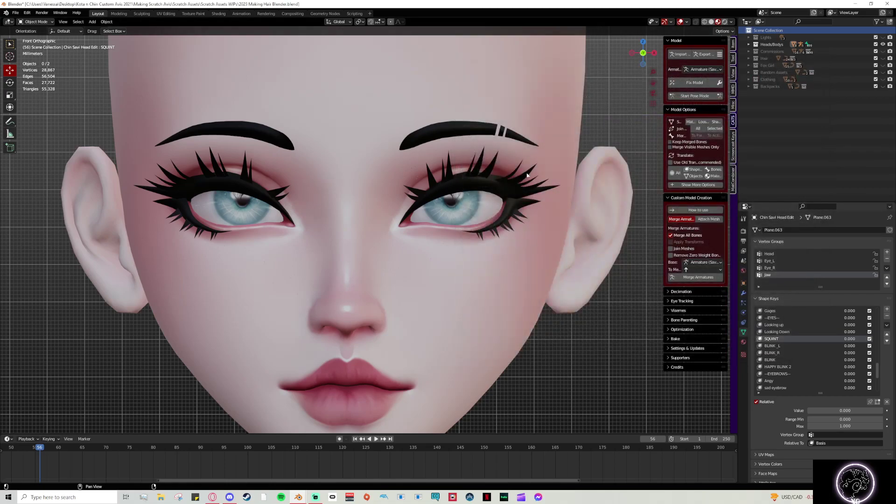
Step: Set the origin of the imported Zin Lash Arm armature to its geometry
scroll(537, 170, down, 1)
scroll(598, 195, down, 3)
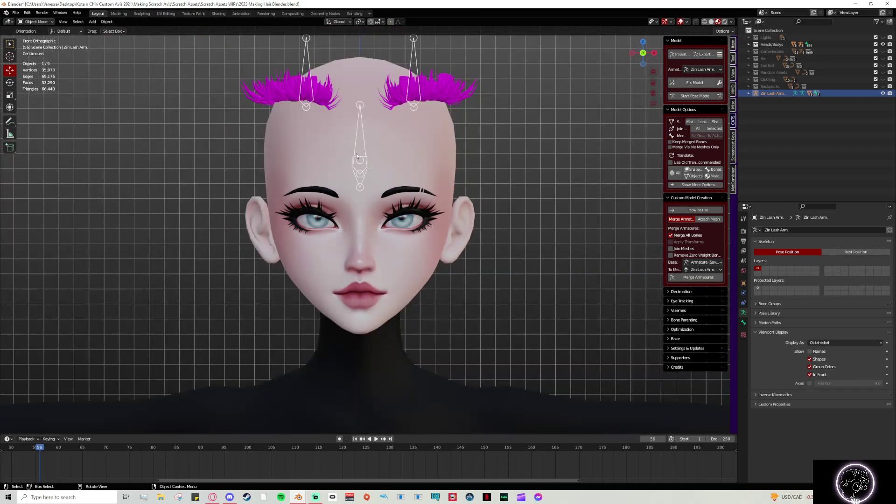
right_click(357, 157)
mouse_move(358, 150)
click(381, 162)
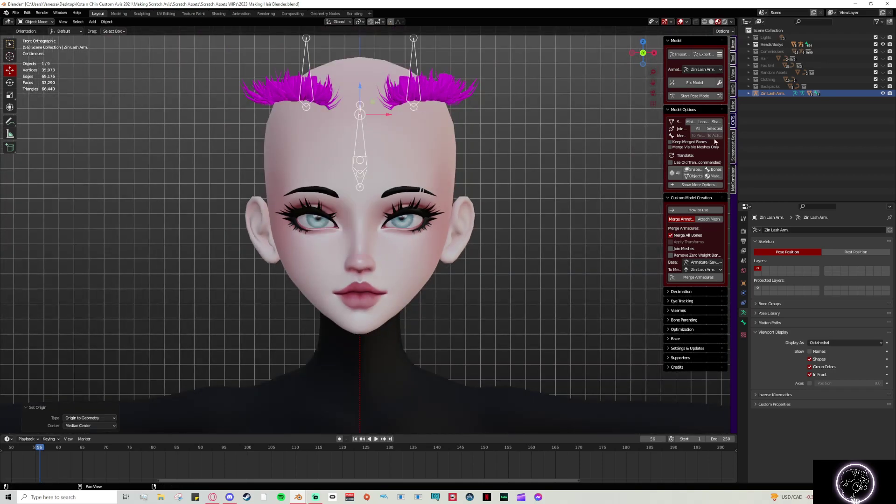
Step: Lower the lash armature vertically to eye level and scale it down so the lashes fit the width of the eyes
click(733, 149)
drag(373, 121, 357, 178)
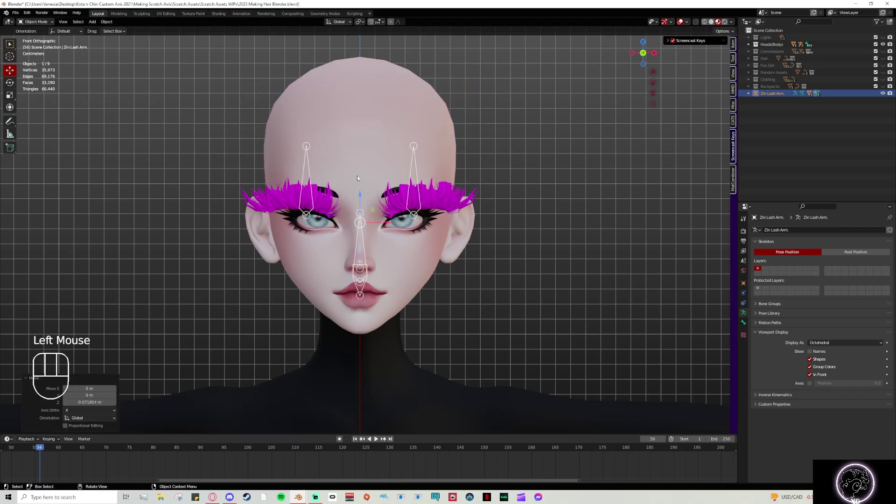
key(s)
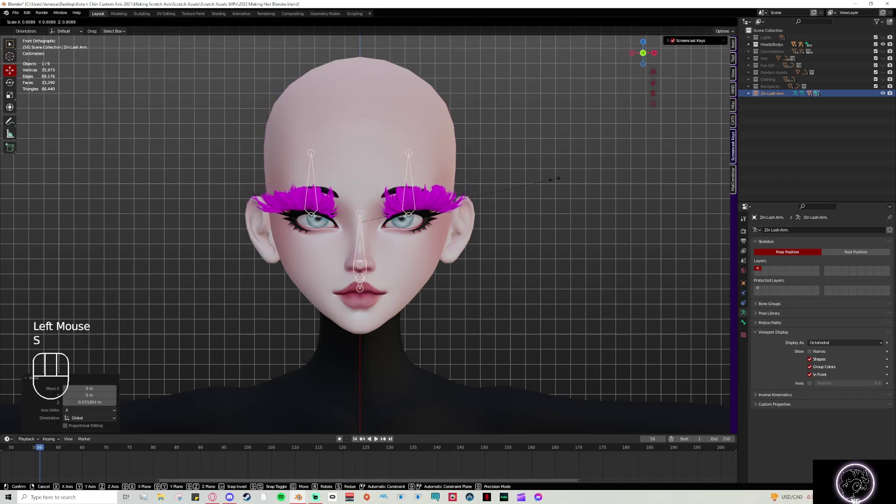
click(412, 165)
mouse_move(360, 195)
mouse_down()
mouse_move(353, 188)
mouse_move(353, 197)
mouse_up()
scroll(482, 206, up, 3)
key(s)
click(580, 193)
click(476, 189)
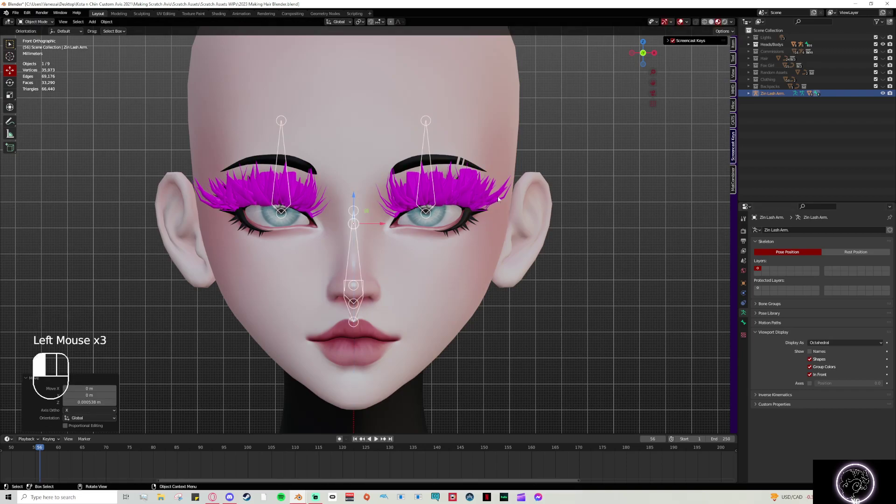
Step: Expand Zin Lash Arm and hide every lash mesh in it except Wispiez
click(748, 94)
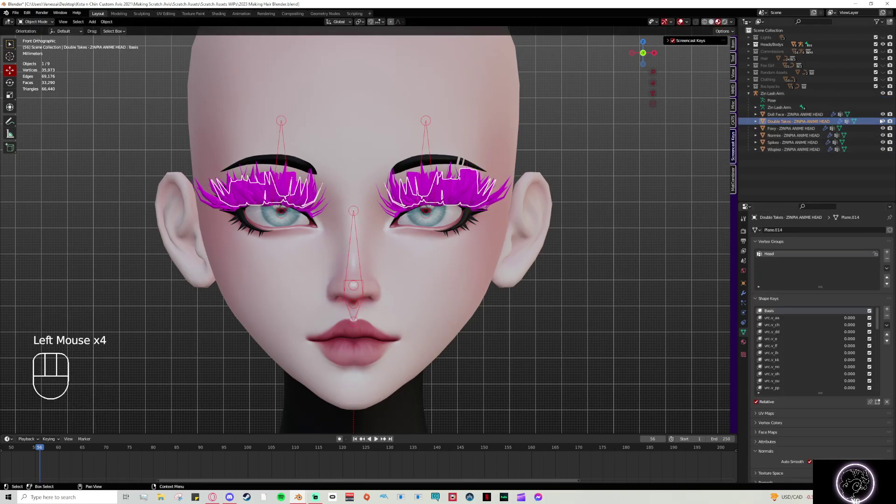
click(882, 115)
click(882, 142)
click(883, 135)
click(882, 128)
click(882, 121)
Step: Delete the five hidden lash meshes from Zin Lash Arm and select the remaining Wispiez mesh
click(801, 114)
shift+click(826, 142)
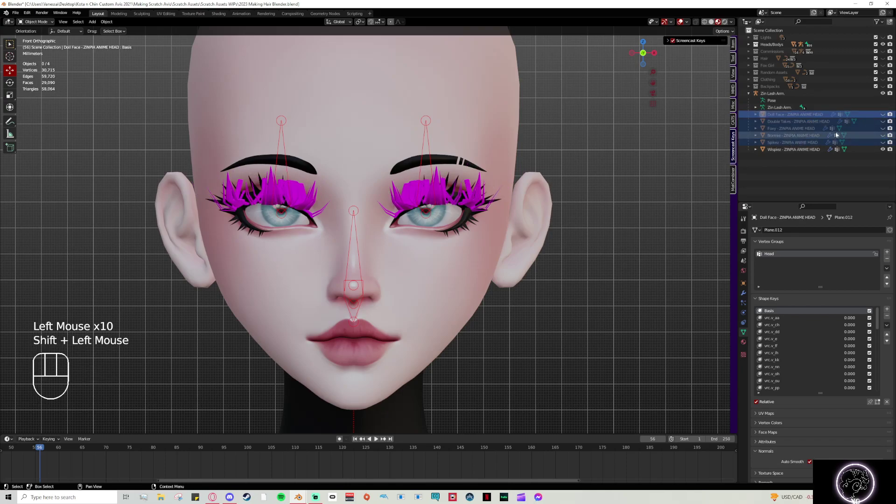
key(Delete)
click(782, 114)
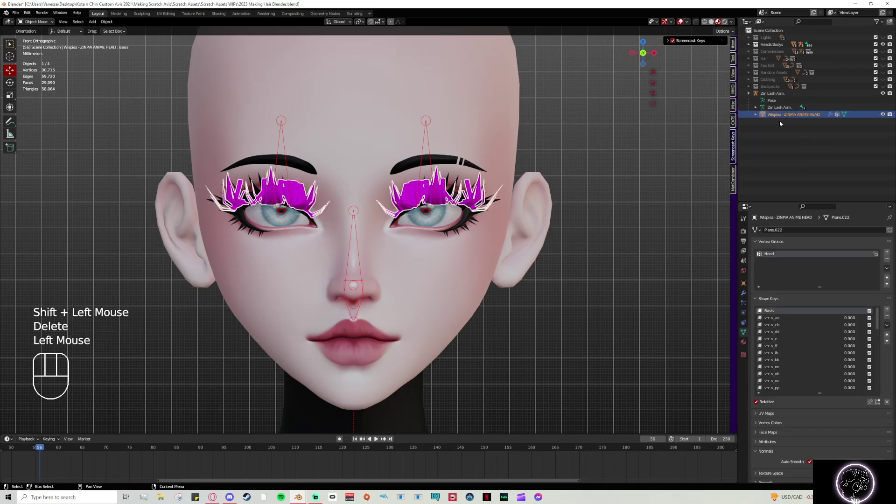
Step: Look through the shape keys of the Wispiez lashes and preview FACE WINK at a value of 1.000
scroll(797, 346, down, 4)
scroll(795, 343, down, 5)
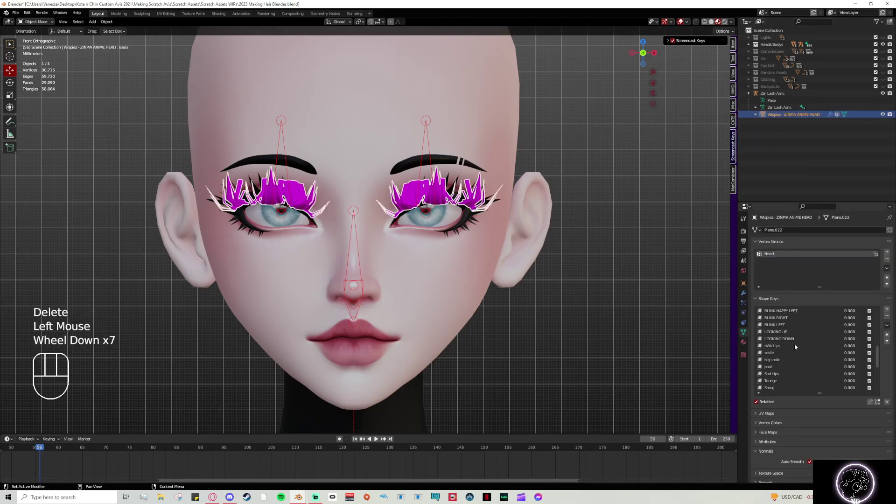
click(785, 345)
mouse_move(812, 410)
mouse_down()
mouse_move(883, 410)
mouse_move(808, 410)
mouse_up()
scroll(781, 356, down, 4)
scroll(781, 356, down, 5)
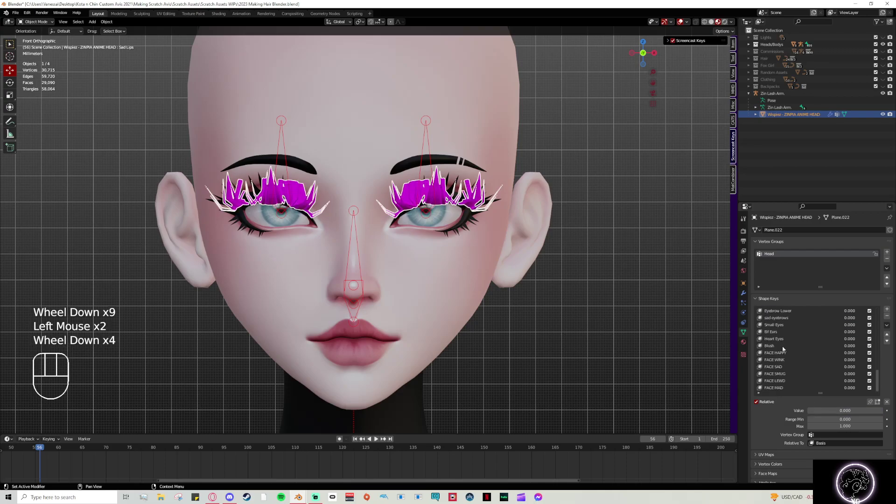
click(780, 359)
drag(812, 410, 882, 410)
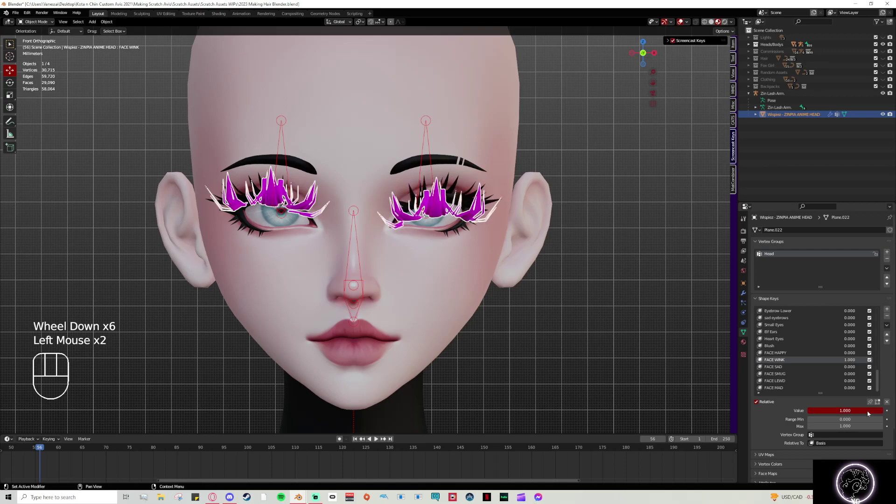
Step: Reset the FACE WINK shape key of the Wispiez lashes to 0.000
click(821, 366)
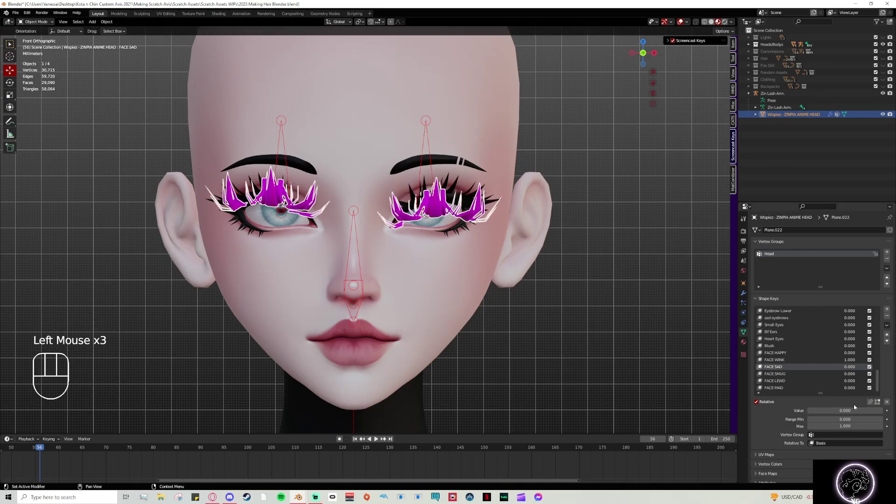
click(796, 360)
drag(863, 410, 784, 410)
Step: Delete all shape keys from the Wispiez lash mesh
scroll(809, 356, up, 5)
scroll(809, 354, up, 2)
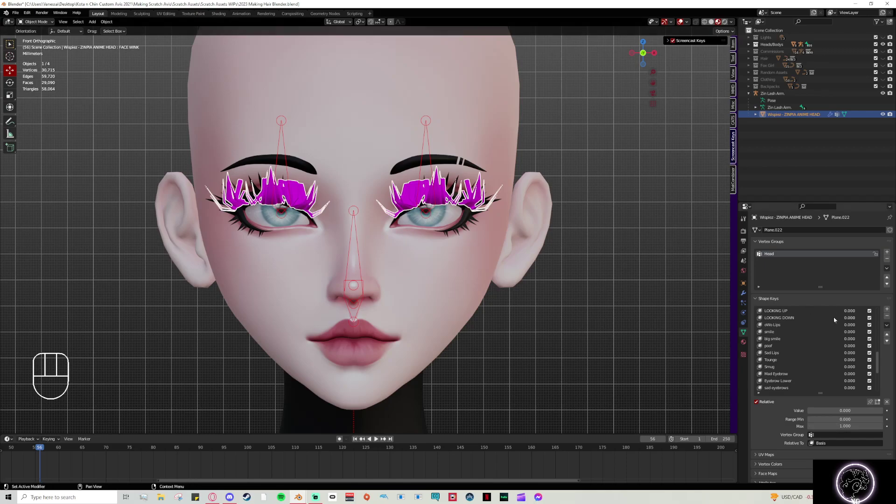
drag(879, 367, 881, 308)
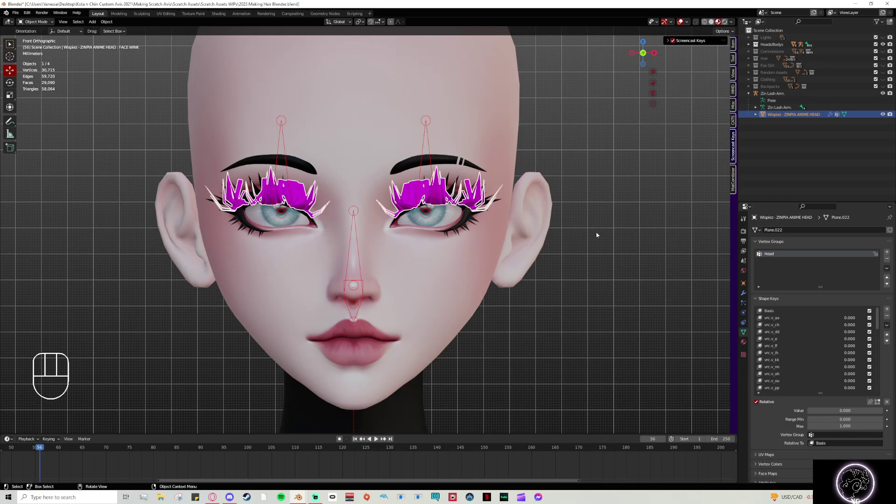
drag(877, 323, 877, 387)
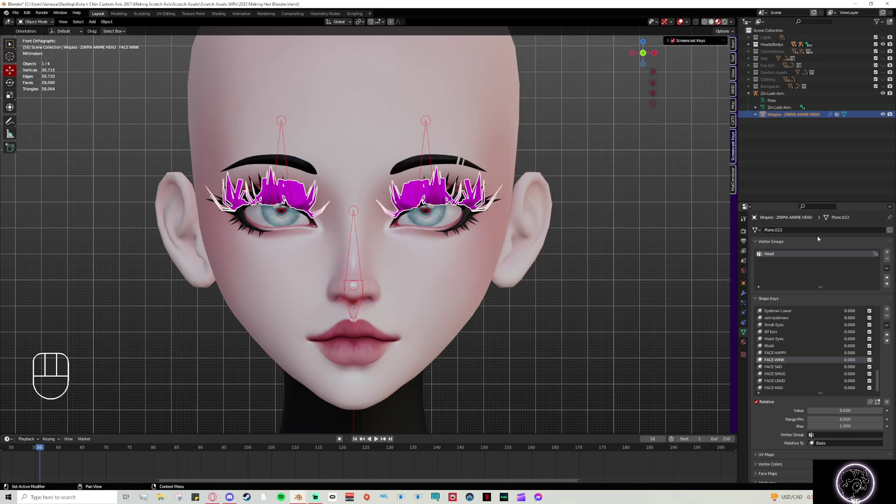
click(887, 325)
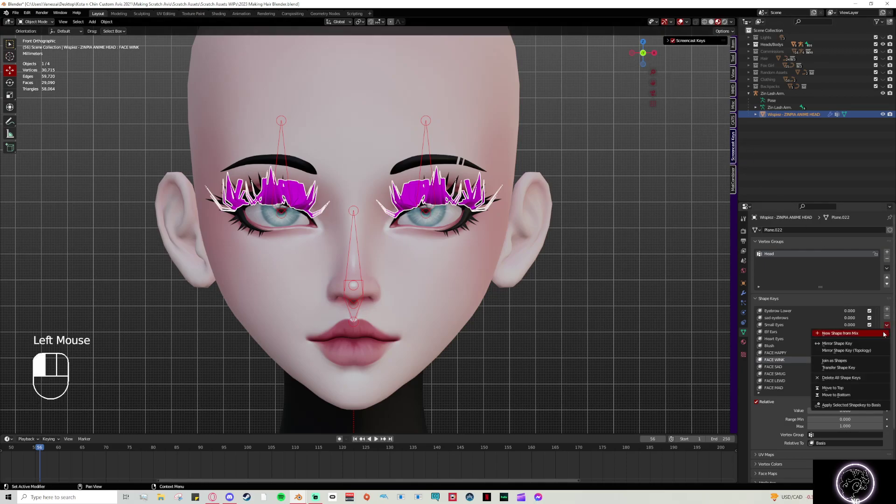
click(838, 378)
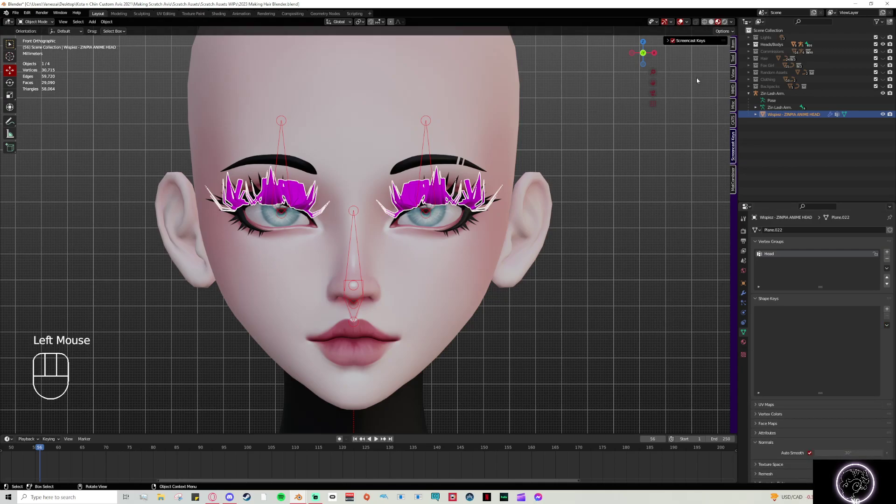
Step: Merge Zin Lash Arm into the head's base armature with Merge All Bones enabled
drag(653, 83, 727, 91)
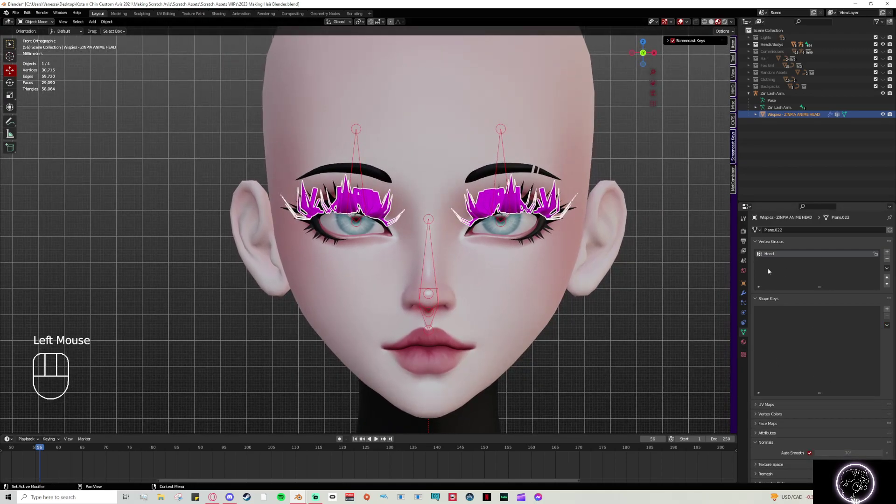
click(732, 120)
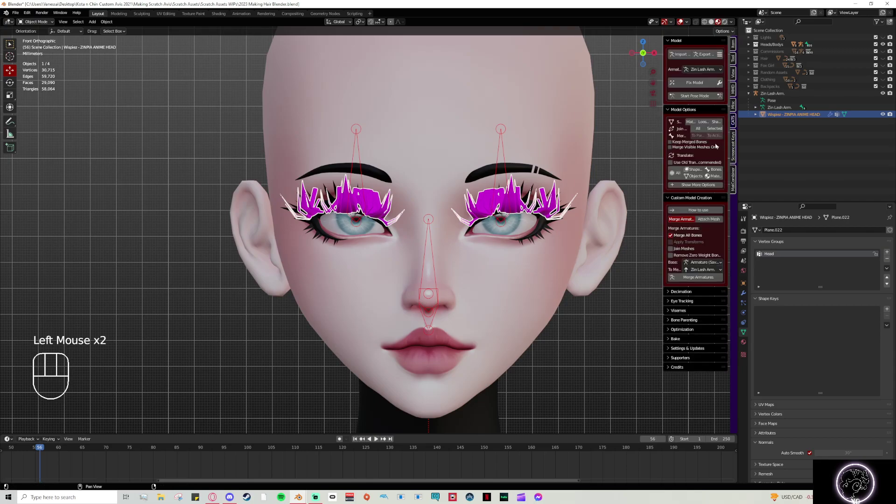
click(671, 234)
click(698, 277)
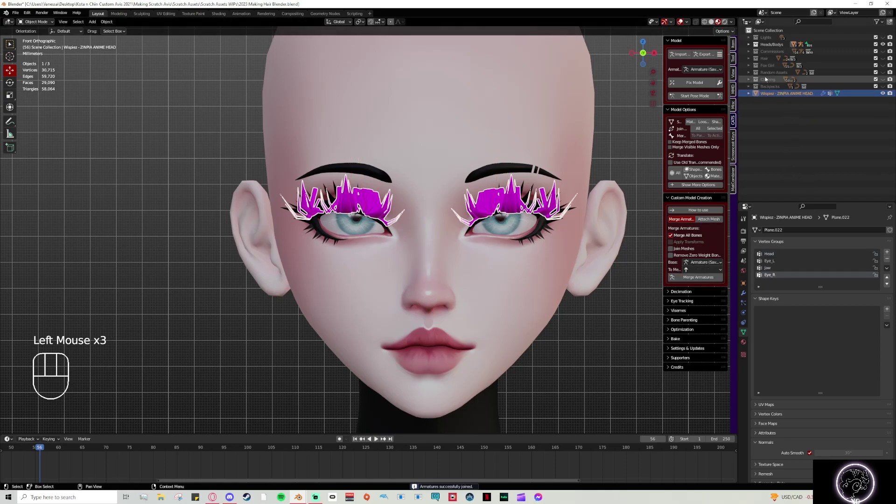
Step: Move the Wispiez lash mesh into the heads and bodies collection, under the head's armature
click(749, 44)
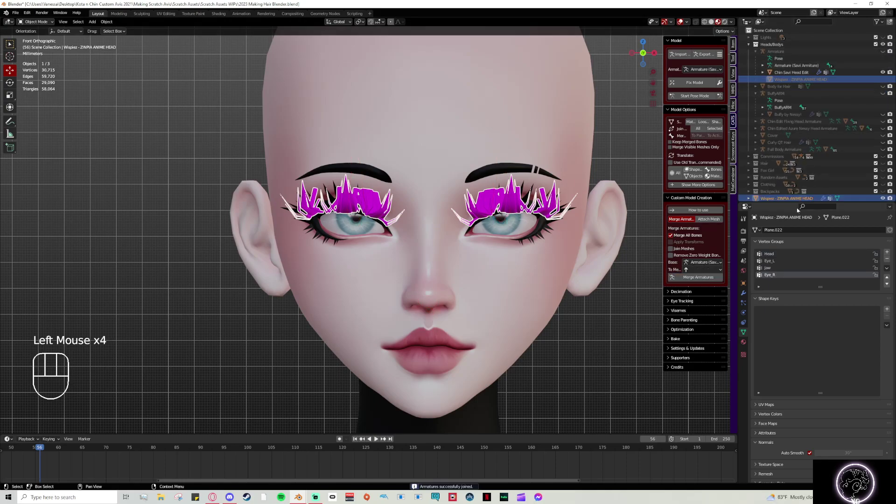
click(786, 199)
drag(786, 199, 759, 58)
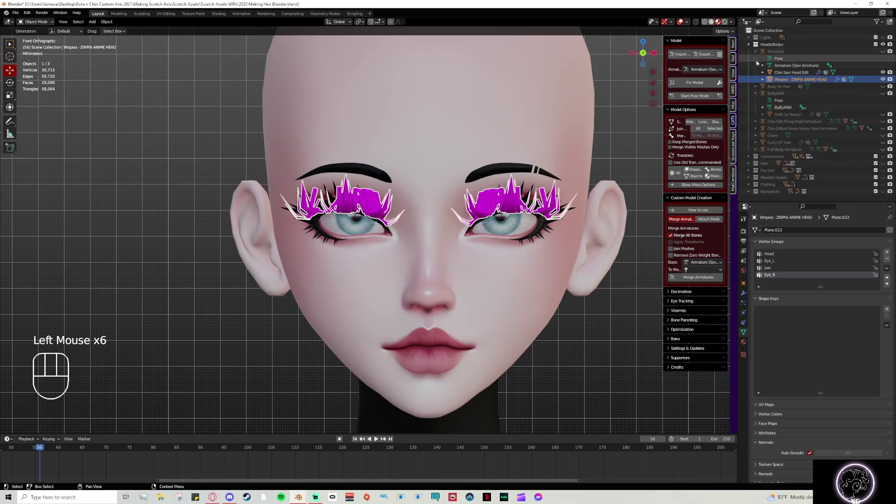
click(883, 51)
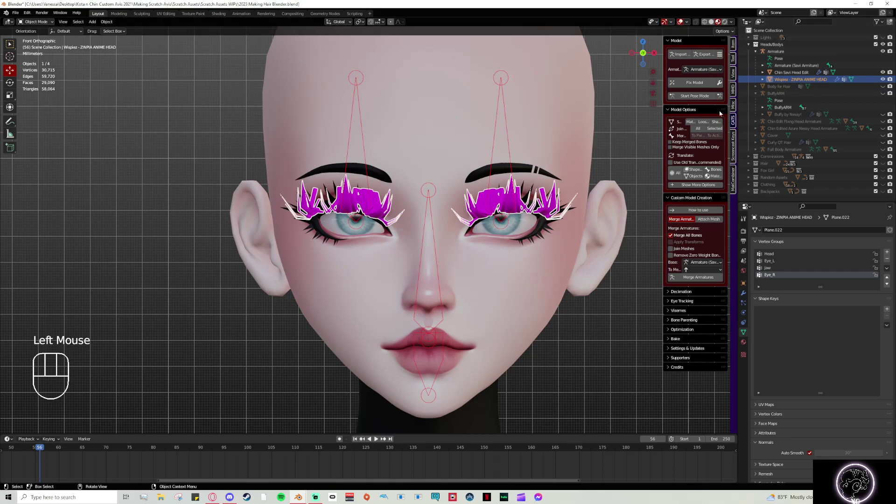
click(882, 52)
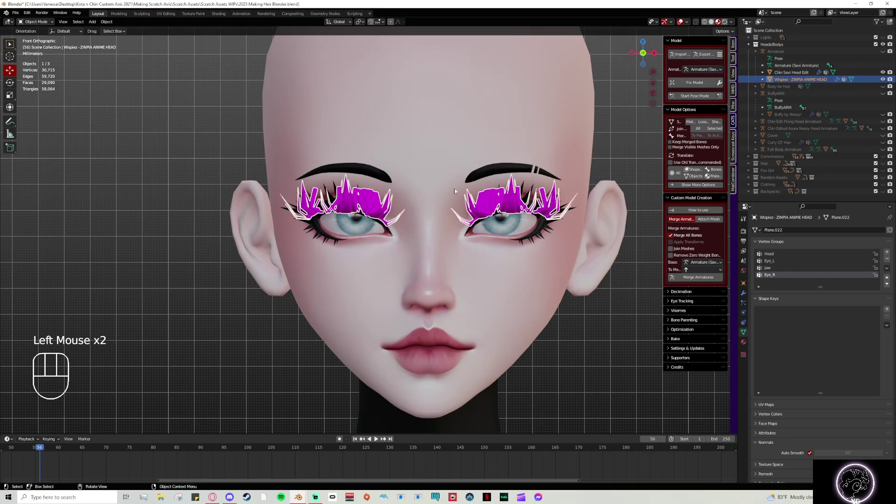
Step: Replace the material on the Wispiez lashes with the existing Flat Color 2 material
double_click(744, 342)
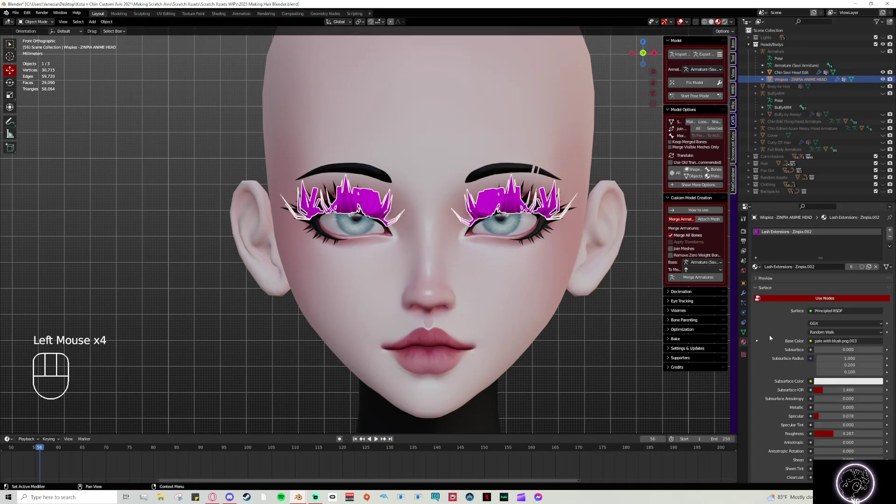
click(755, 266)
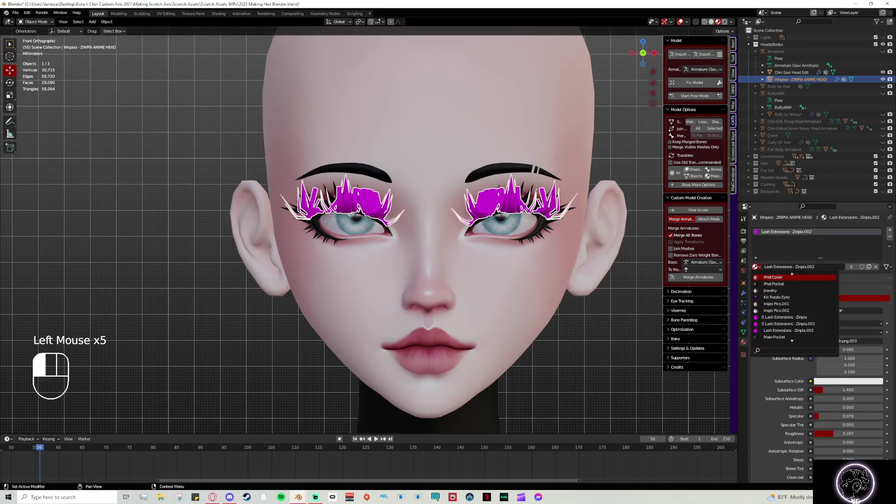
text(f)
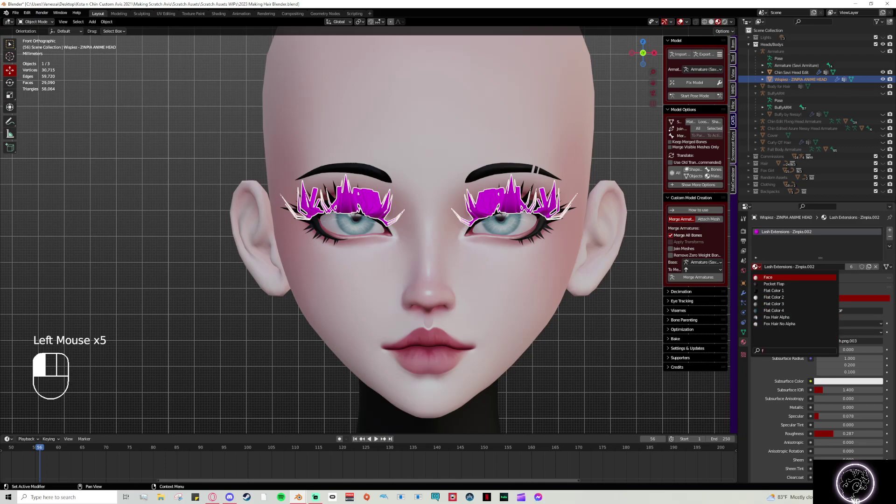
text(l)
click(773, 290)
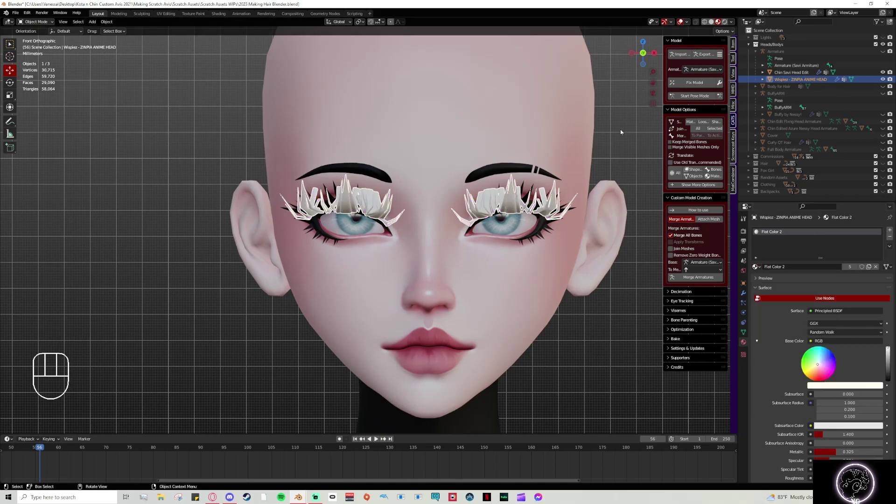
Step: Set the origin of the Wispiez lash mesh to its geometry
click(628, 187)
click(507, 197)
middle_drag(507, 197, 369, 183)
right_click(369, 183)
mouse_move(372, 205)
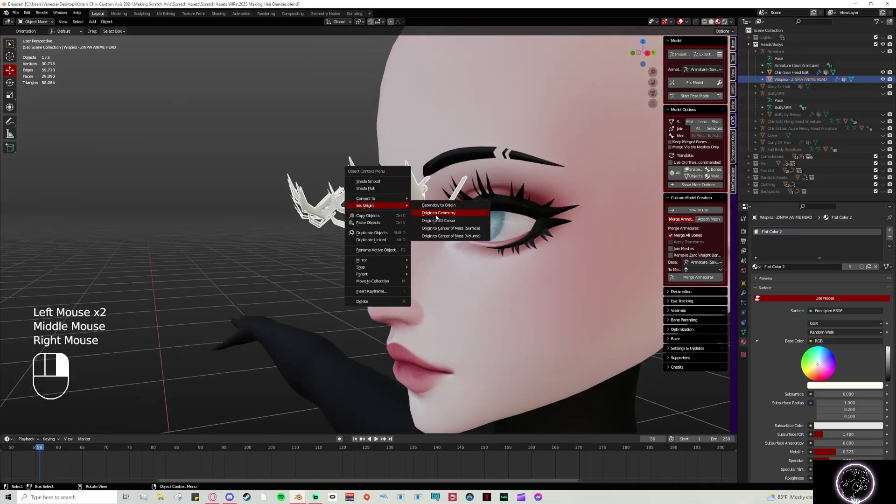
click(438, 214)
Step: Move the Wispiez lashes back against the eyelids and lower them by about 0.0003 m
drag(385, 200, 446, 200)
middle_drag(446, 201, 413, 206)
drag(413, 206, 400, 215)
middle_drag(400, 214, 424, 196)
drag(424, 179, 423, 170)
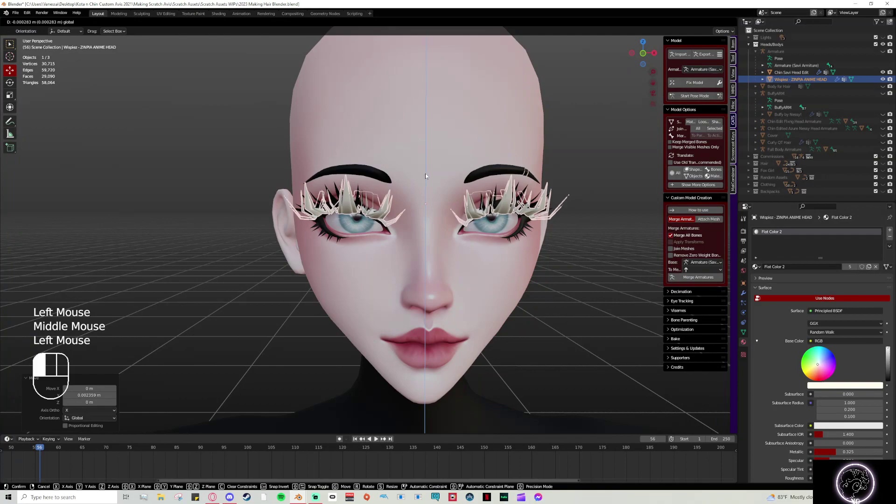
click(423, 173)
scroll(422, 172, up, 2)
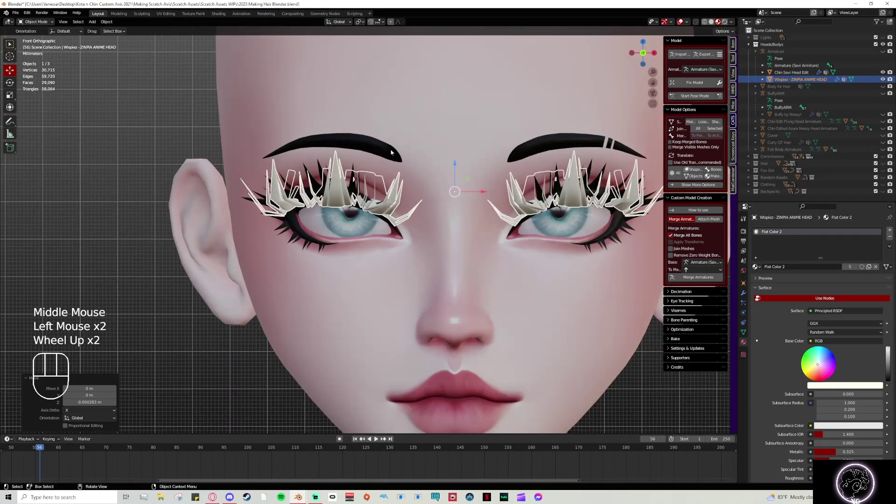
Step: Sculpt the Wispiez lashes with the Grab brush so they follow the upper eyelid line from the front
click(46, 23)
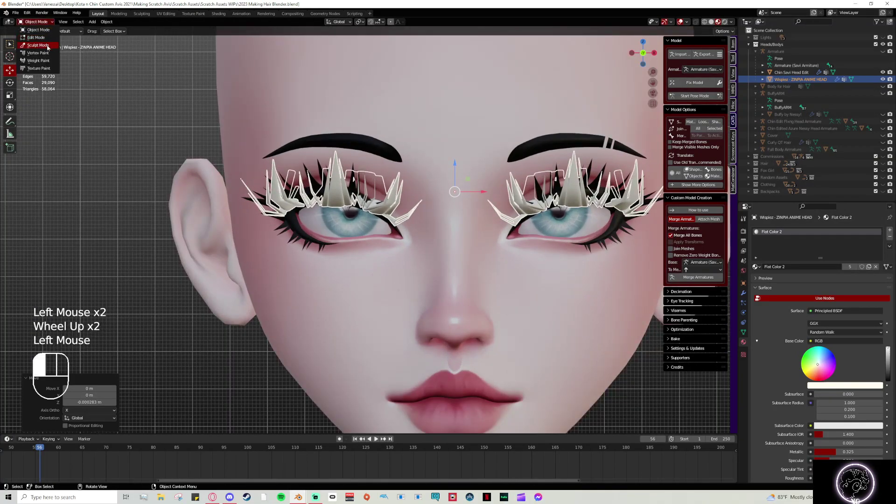
click(37, 45)
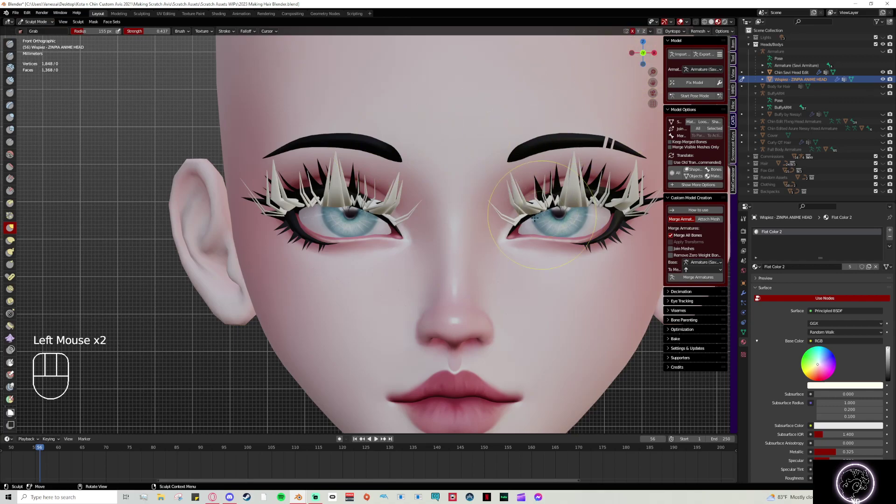
mouse_move(516, 218)
mouse_down()
mouse_move(537, 199)
mouse_move(576, 194)
mouse_move(569, 186)
mouse_move(555, 203)
mouse_up()
drag(625, 205, 589, 197)
click(557, 203)
click(532, 187)
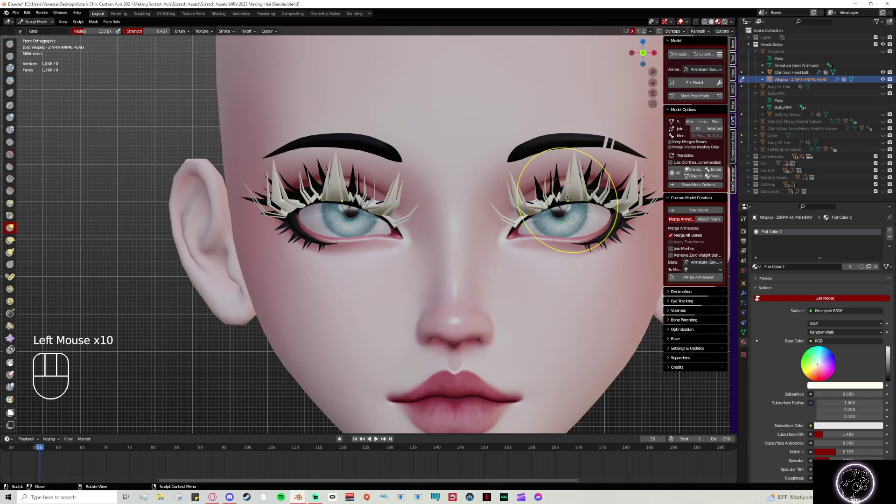
Step: Try to pull the outer-corner lash strands into place with the Grab brush from the side
drag(652, 82, 564, 77)
mouse_move(471, 186)
middle_down()
mouse_move(492, 205)
mouse_move(462, 206)
middle_up()
scroll(490, 200, up, 1)
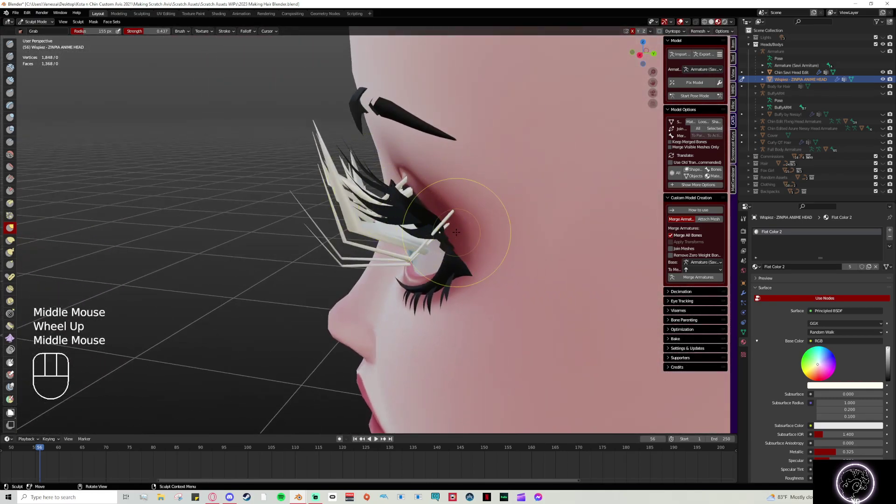
click(454, 210)
click(451, 209)
click(441, 207)
click(436, 204)
Step: Enter Edit Mode on the lashes, enable X-ray and select the outer lash strand ends behind the eyelid
click(36, 21)
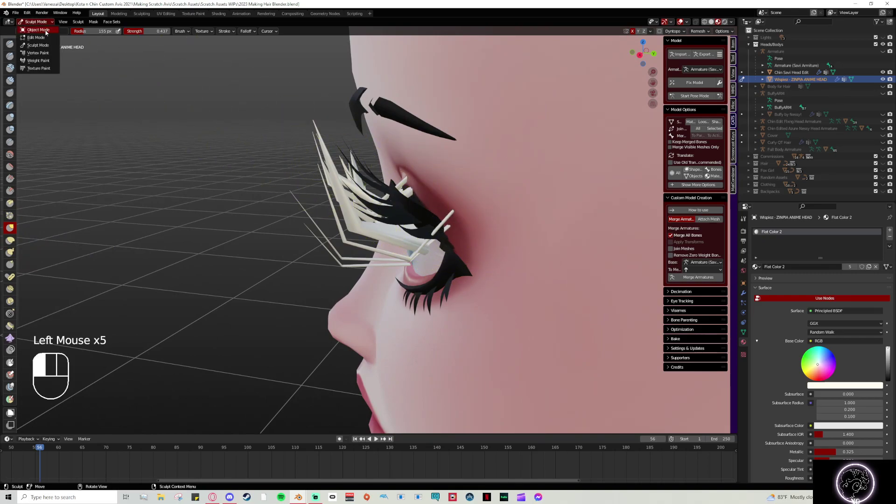
click(35, 38)
click(462, 214)
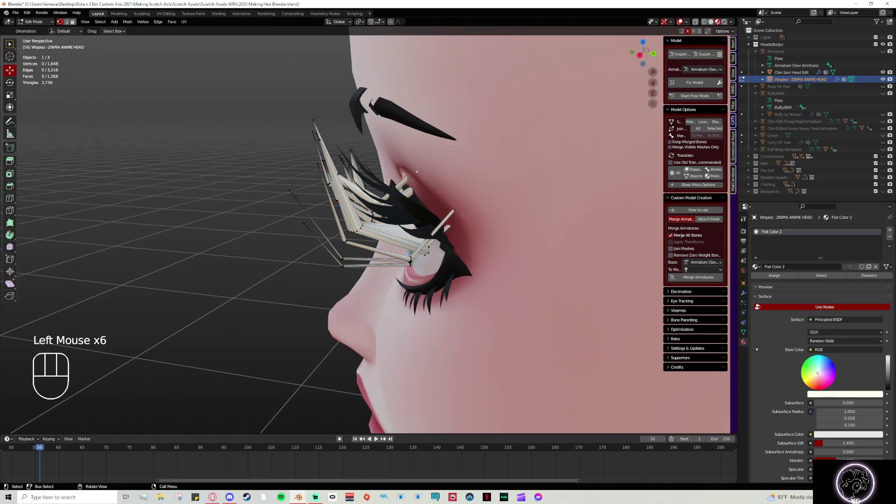
click(696, 22)
drag(526, 132, 481, 164)
drag(500, 117, 499, 124)
scroll(499, 124, down, 1)
scroll(499, 124, down, 1)
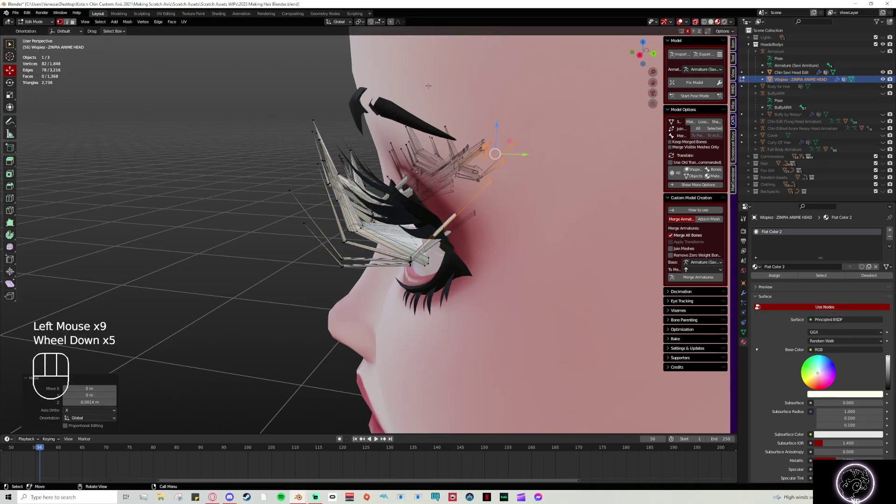
key(ctrl+z)
Step: Enable proportional editing and adjust the selected strands' height, raising them about 0.0017 m with a connected falloff size of 0.011
click(390, 22)
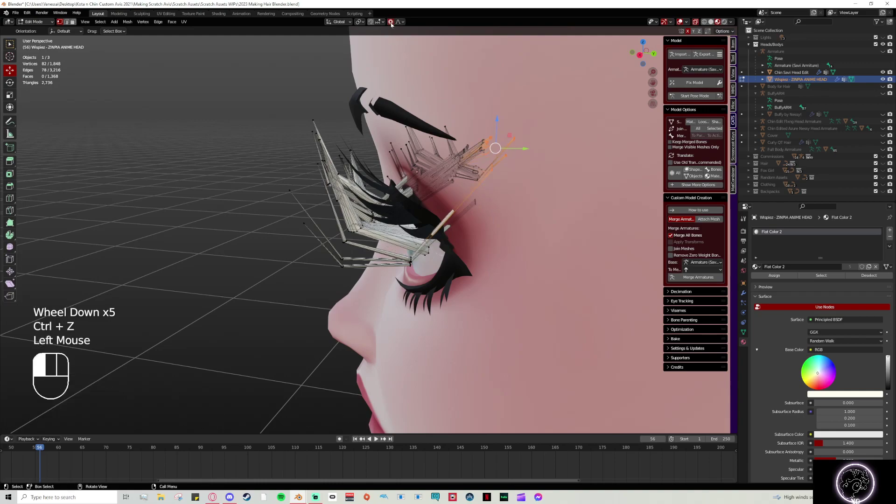
drag(496, 119, 498, 125)
scroll(499, 125, up, 1)
scroll(499, 126, down, 2)
scroll(498, 125, down, 3)
drag(423, 168, 425, 169)
scroll(425, 169, down, 4)
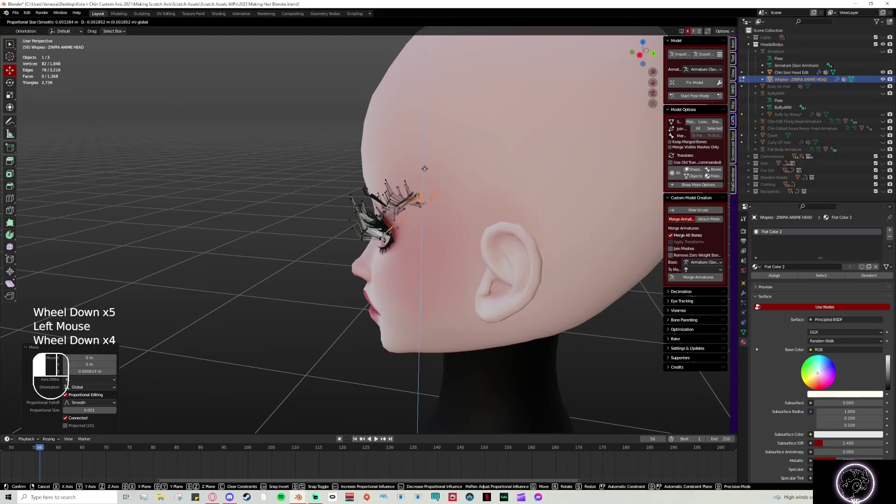
scroll(425, 167, down, 2)
click(452, 194)
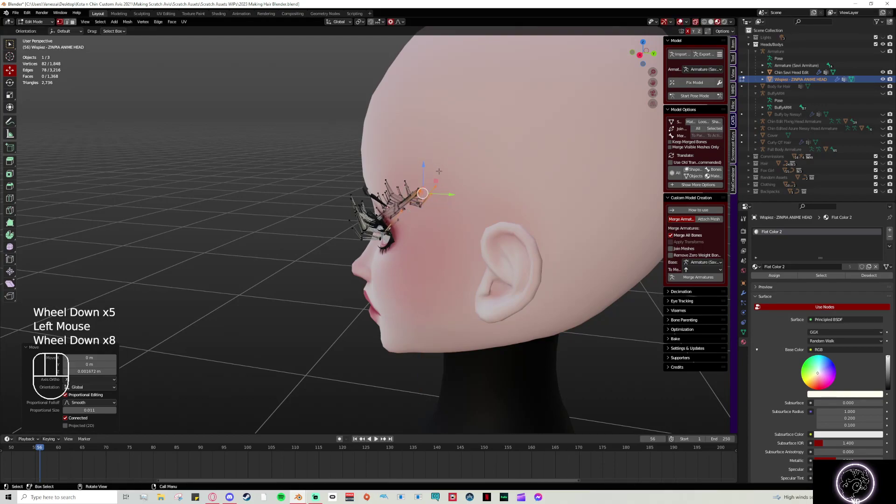
Step: Shift the outer-corner lash strands back about 0.0034 m along Y, keeping proportional editing on
drag(452, 194, 460, 189)
scroll(460, 189, up, 2)
middle_drag(460, 188, 458, 201)
click(469, 205)
drag(471, 205, 498, 194)
scroll(499, 195, up, 1)
middle_drag(499, 195, 471, 199)
scroll(411, 214, up, 2)
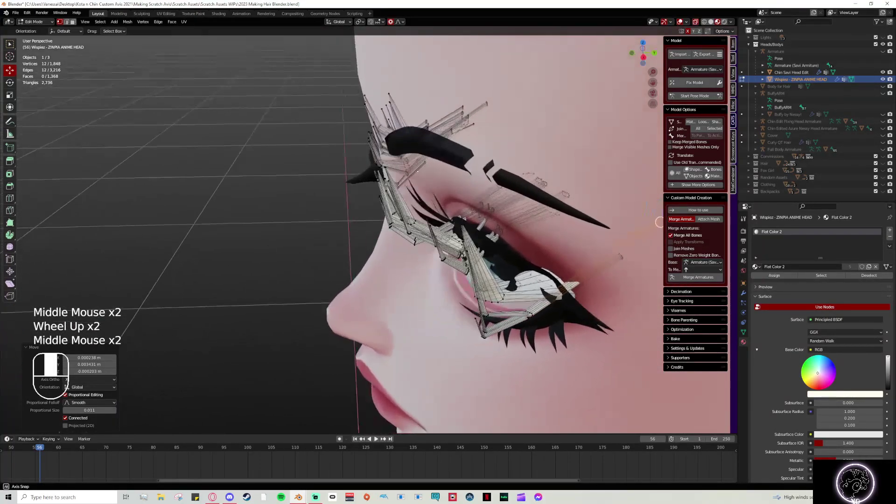
Step: Select the back ends of the neighbouring lash strands and nudge them into place around the eyelid with proportional editing
drag(471, 200, 500, 230)
drag(490, 183, 512, 238)
middle_drag(517, 243, 446, 223)
drag(434, 207, 439, 205)
mouse_move(490, 186)
mouse_down()
mouse_move(513, 208)
mouse_move(502, 197)
mouse_up()
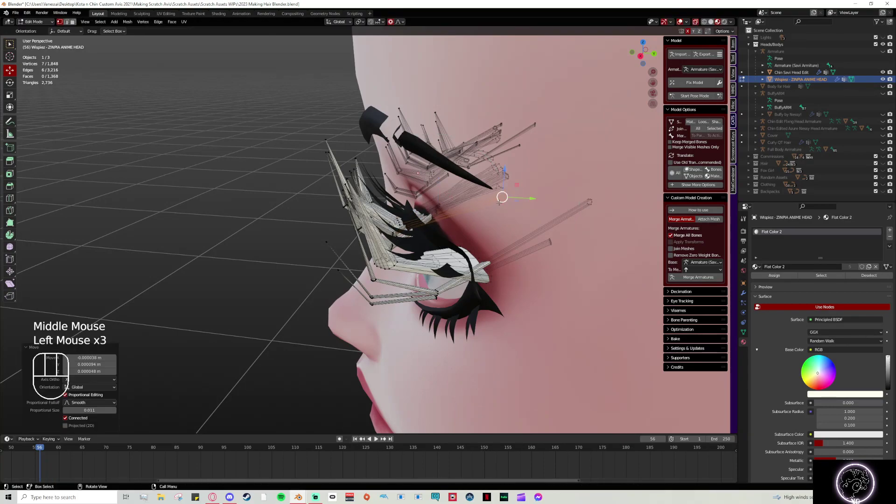
mouse_move(442, 217)
mouse_down()
mouse_move(427, 203)
mouse_move(444, 214)
mouse_up()
mouse_move(446, 215)
middle_down()
mouse_move(500, 229)
mouse_move(600, 229)
mouse_move(460, 219)
middle_up()
Step: Select the raised strand ends near the inner corner of the eye and lower them toward the lash line
scroll(454, 220, up, 2)
drag(405, 118, 388, 101)
drag(388, 138, 389, 156)
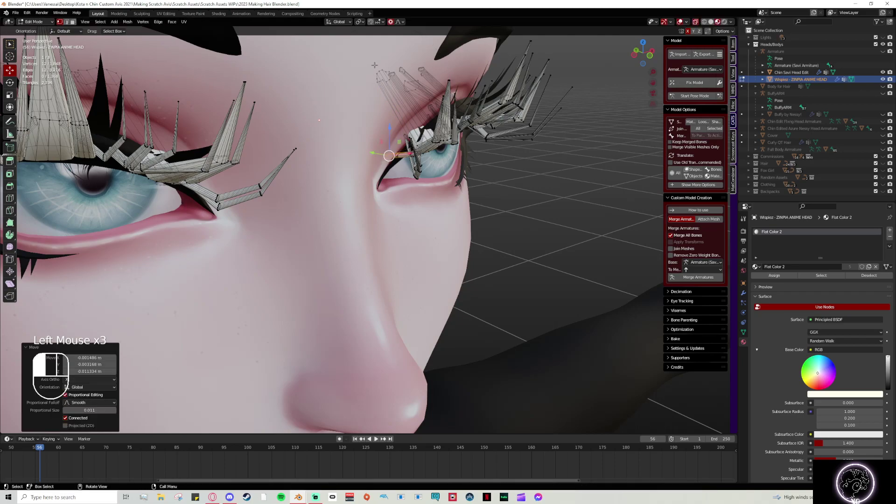
drag(374, 65, 400, 89)
drag(389, 49, 392, 112)
scroll(388, 119, down, 2)
middle_drag(388, 119, 331, 79)
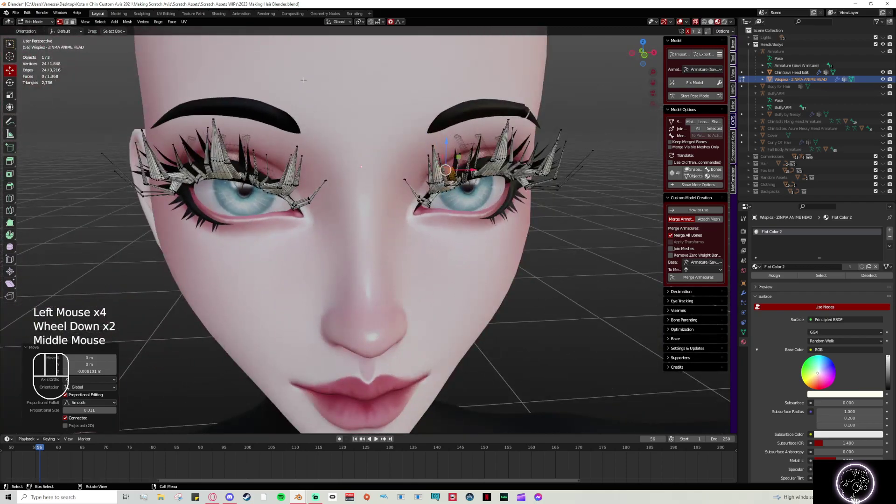
Step: Return to Object Mode and check the fit of the reshaped lashes from the front
click(34, 21)
click(34, 29)
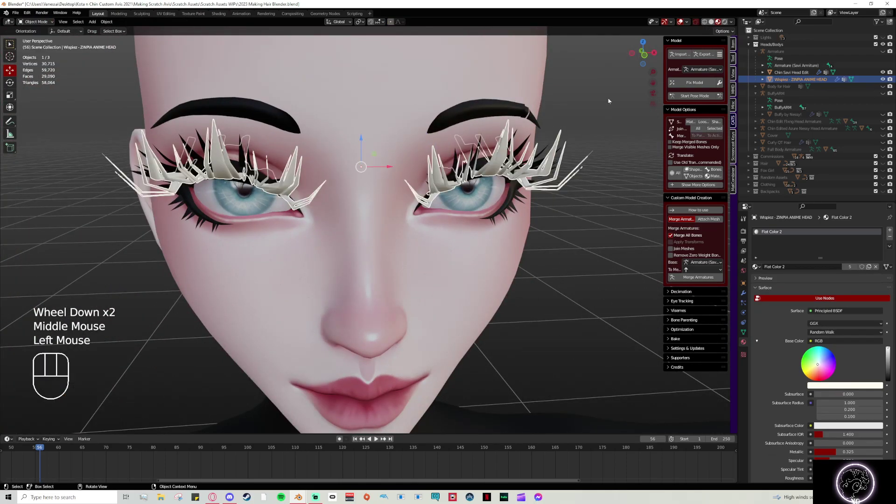
click(627, 116)
click(644, 56)
scroll(635, 180, down, 2)
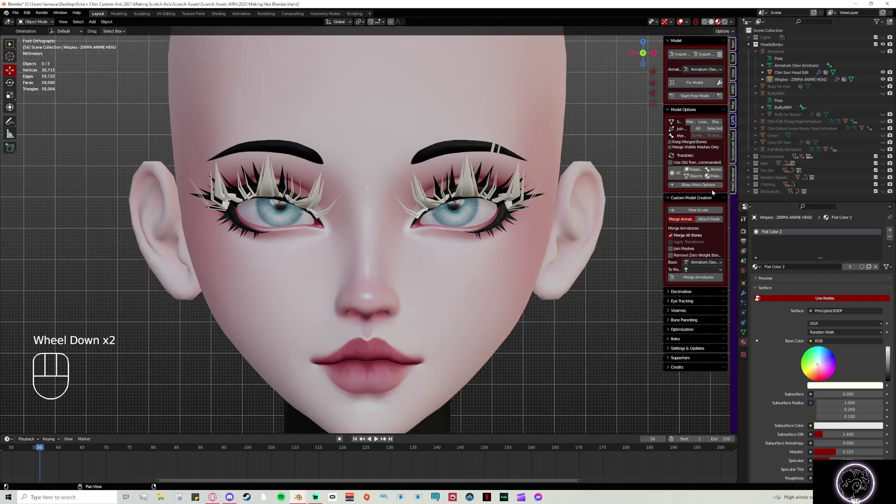
click(532, 189)
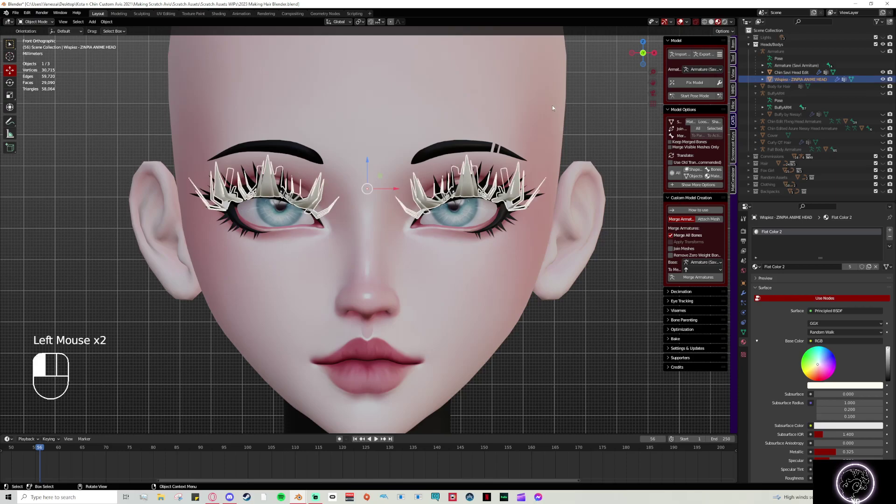
Step: Enter Edit Mode on the Chin Savi Head Edit mesh, turn X-ray off and display its shape keys
click(348, 91)
drag(52, 24, 35, 39)
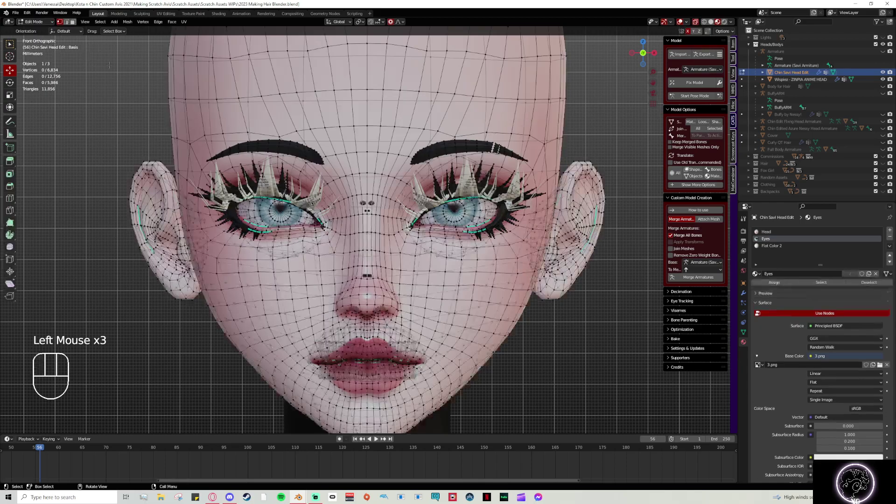
click(695, 22)
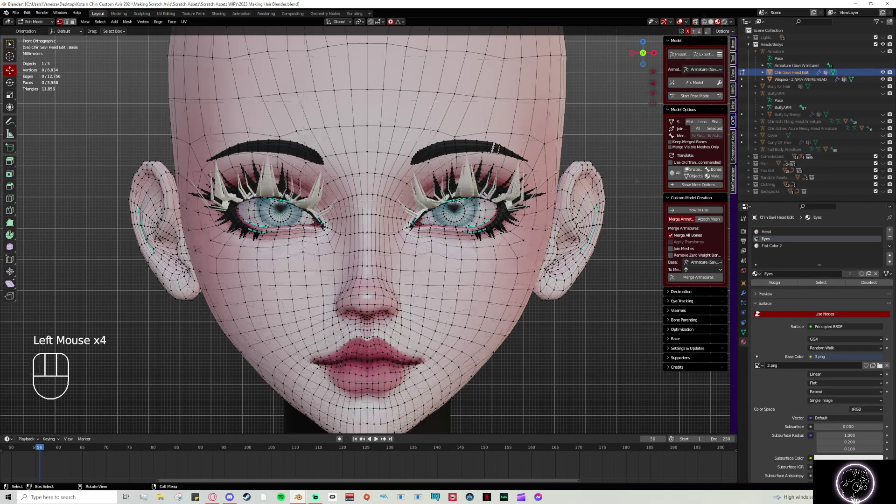
click(743, 332)
scroll(798, 366, down, 2)
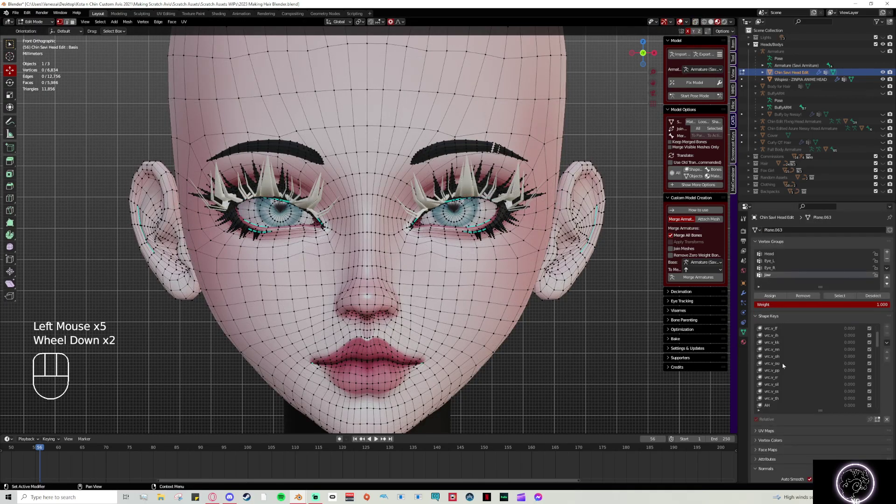
Step: Preview several of the head's viseme and lip shape keys, including vrc.v_kk and O
click(785, 356)
click(786, 377)
click(786, 383)
click(786, 352)
click(780, 343)
click(774, 371)
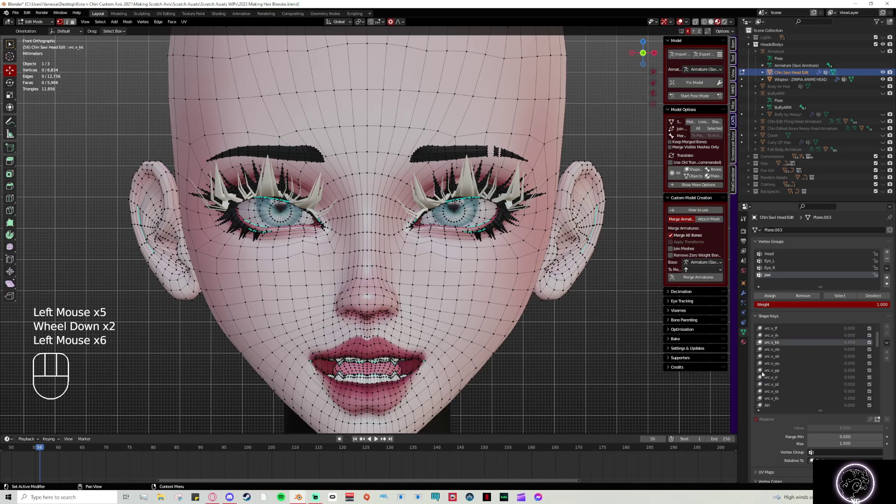
scroll(807, 371, down, 6)
click(793, 370)
click(789, 384)
Step: In Object Mode, test the head's O shape key at a value of 1.000 and reset it to 0
click(36, 21)
click(37, 29)
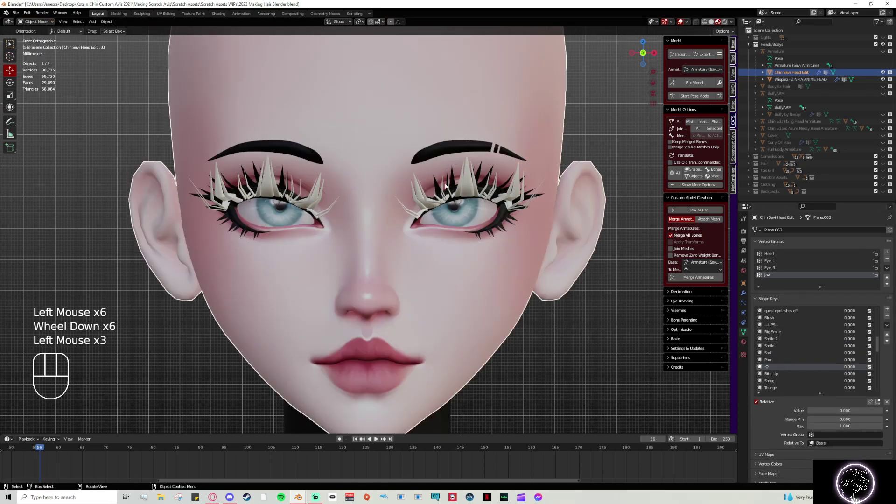
drag(811, 410, 882, 411)
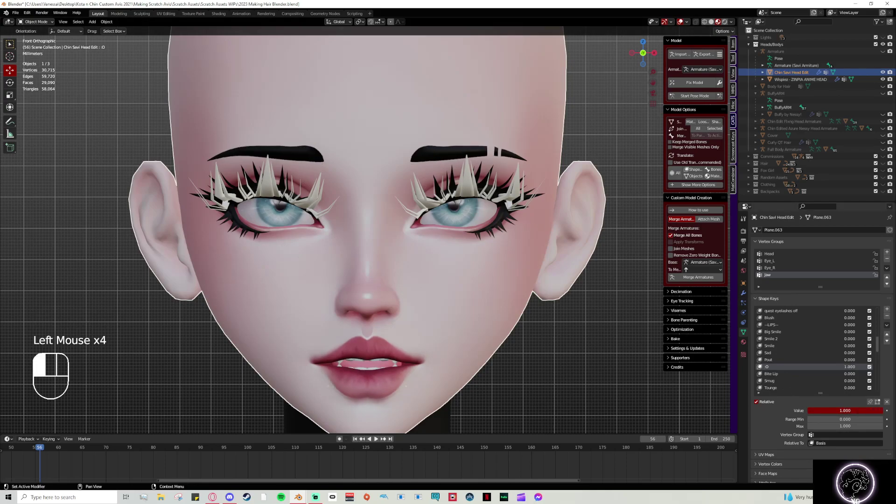
click(799, 422)
drag(855, 412, 780, 414)
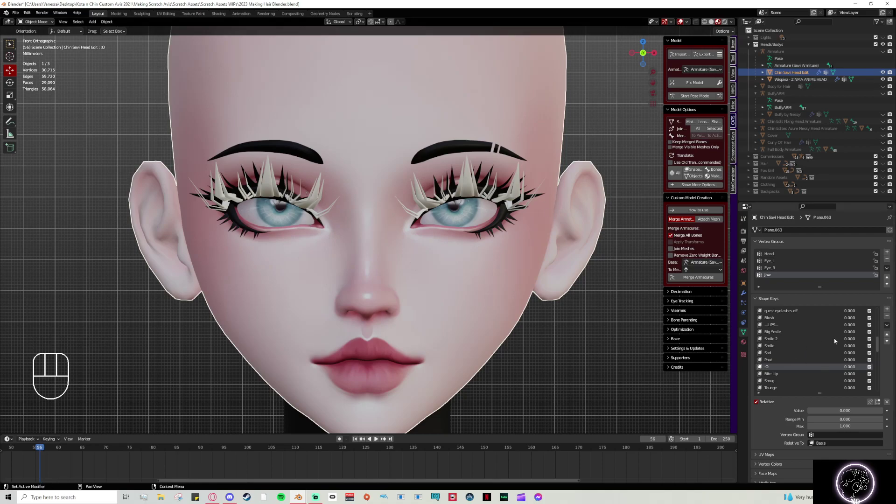
Step: Make Basis the head's active shape key and join the Wispiez lashes into the head mesh
drag(877, 345, 874, 310)
click(784, 311)
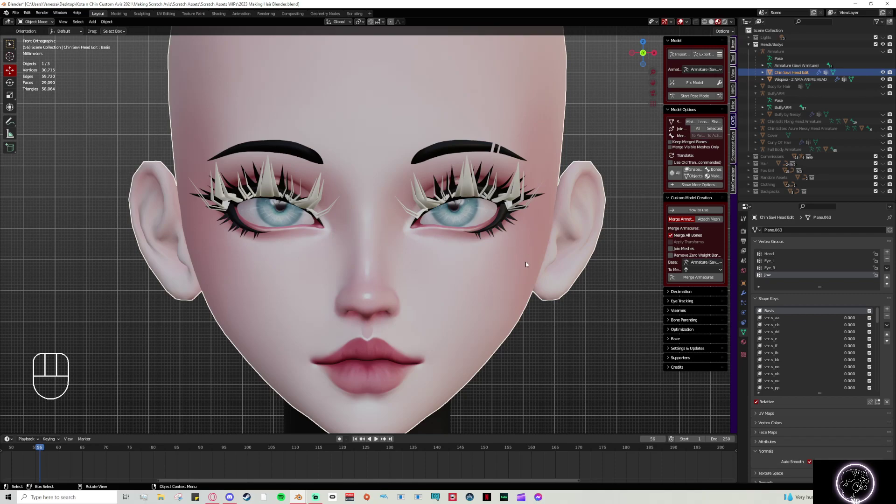
click(476, 192)
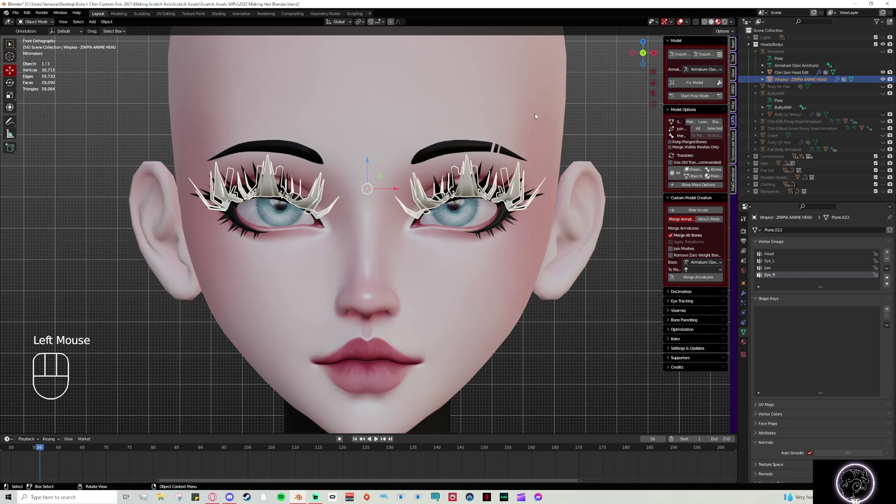
shift+click(531, 94)
key(ctrl+j)
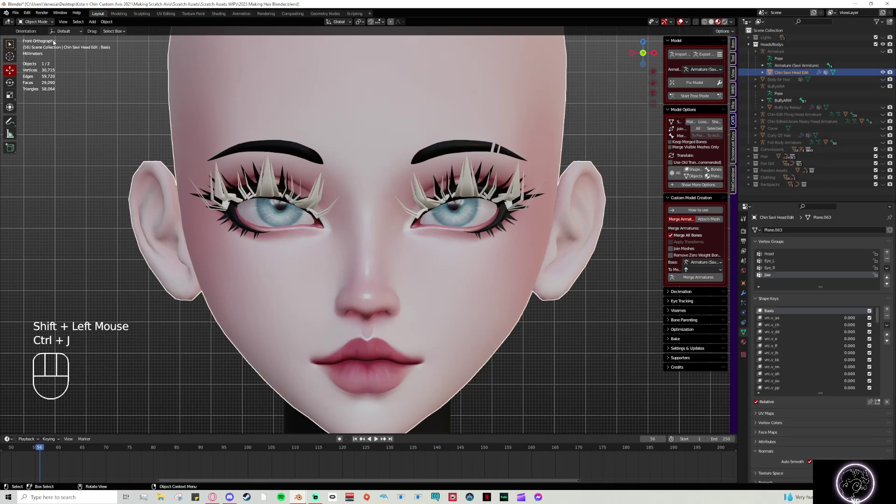
Step: Enter Edit Mode on the joined head and select all linked Wispiez lash pieces over the character's left eye
click(36, 21)
click(33, 40)
scroll(461, 188, up, 2)
scroll(461, 188, up, 1)
shift+middle_drag(485, 195, 513, 167)
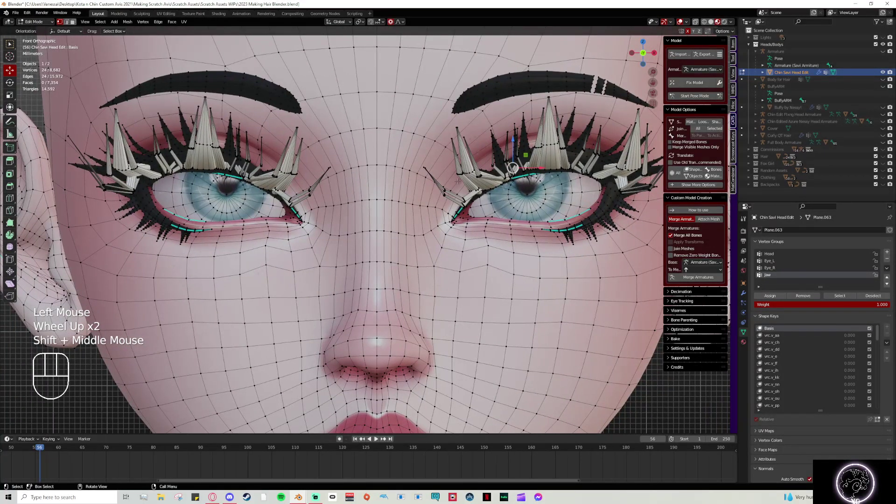
click(444, 191)
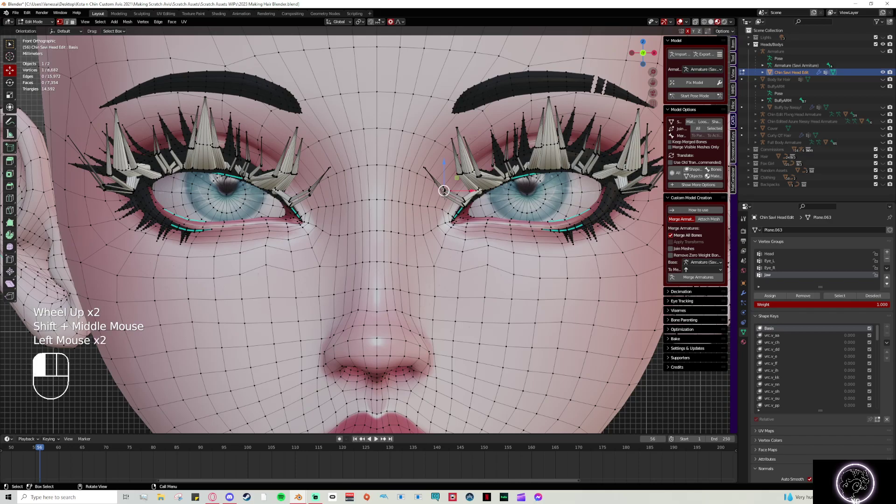
key(l)
key(l)
key(l)
key(l)
key(l)
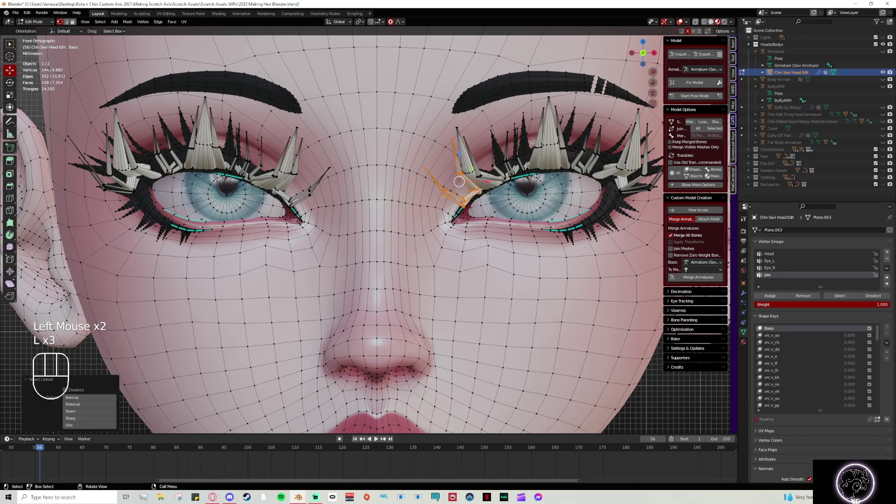
key(l)
key(l)
key(l)
key(l)
key(l)
key(l)
key(l)
key(l)
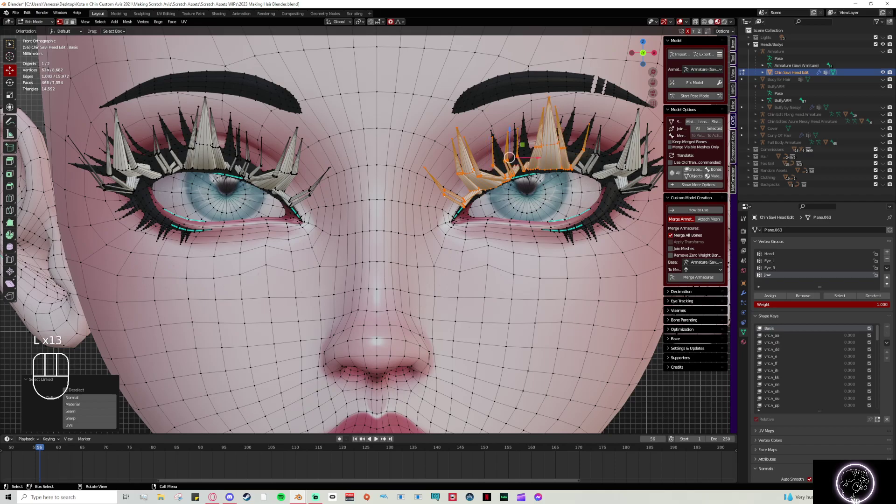
Step: Add all linked Wispiez lash pieces over the character's right eye to the selection, deselecting the accidentally included face skin
key(l)
key(l)
key(l)
key(l)
key(l)
key(l)
scroll(357, 232, down, 1)
scroll(356, 232, up, 2)
key(l)
key(l)
key(l)
key(l)
key(l)
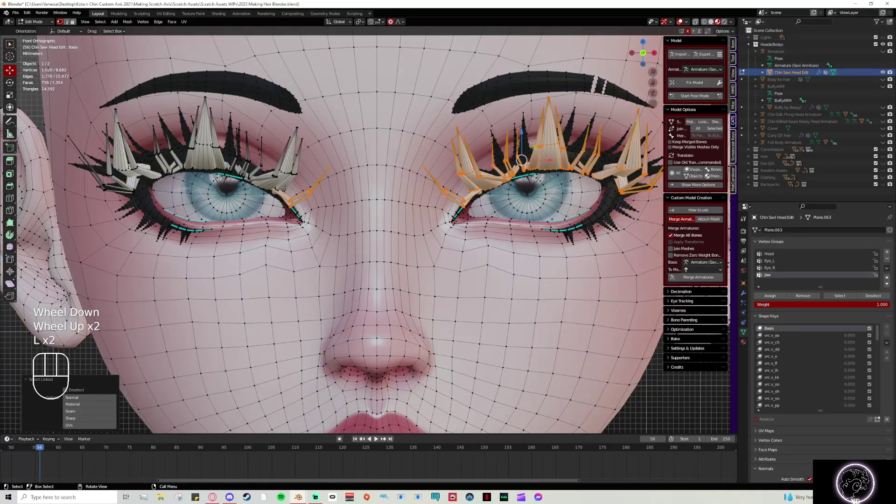
key(l)
key(l)
key(l)
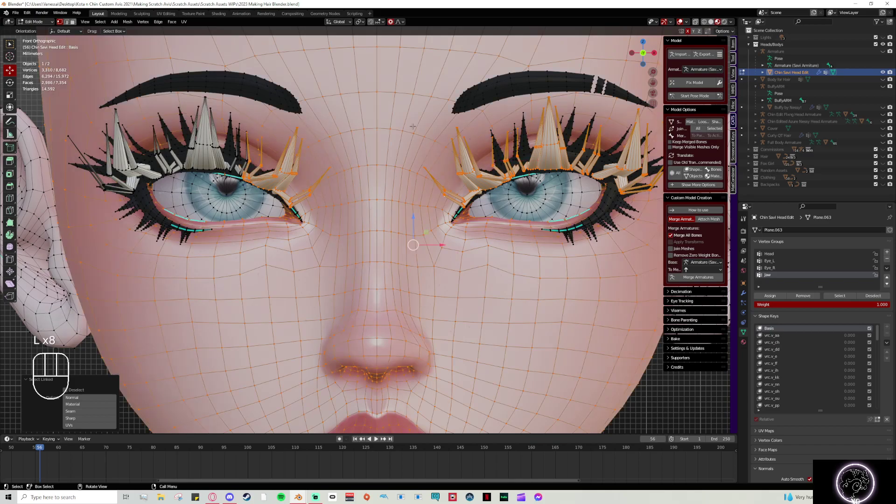
key(shift)
key(l)
key(l)
key(l)
key(l)
key(l)
key(l)
key(l)
key(l)
key(l)
key(l)
key(l)
key(l)
key(l)
scroll(403, 172, down, 2)
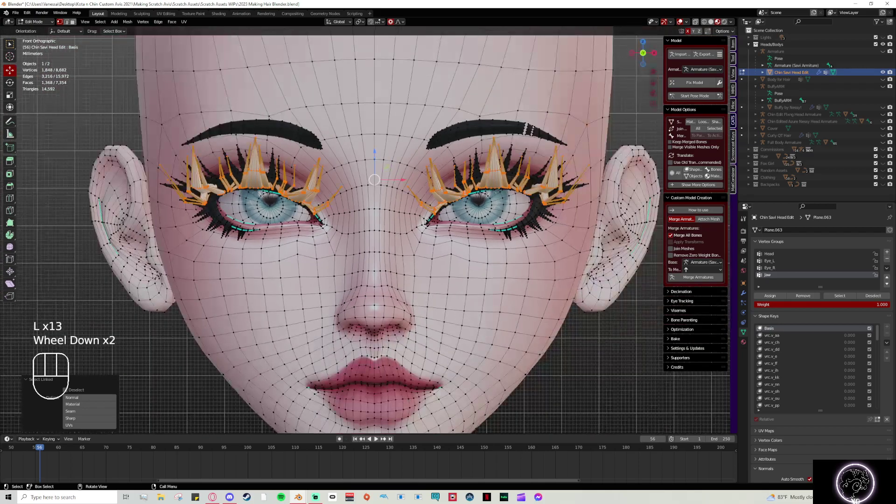
Step: Preview the vrc viseme shape keys and the AH, OH and CH keys to check the selected lashes against each mouth shape
scroll(798, 360, down, 3)
click(783, 391)
click(782, 384)
click(783, 356)
click(783, 342)
click(783, 377)
click(799, 384)
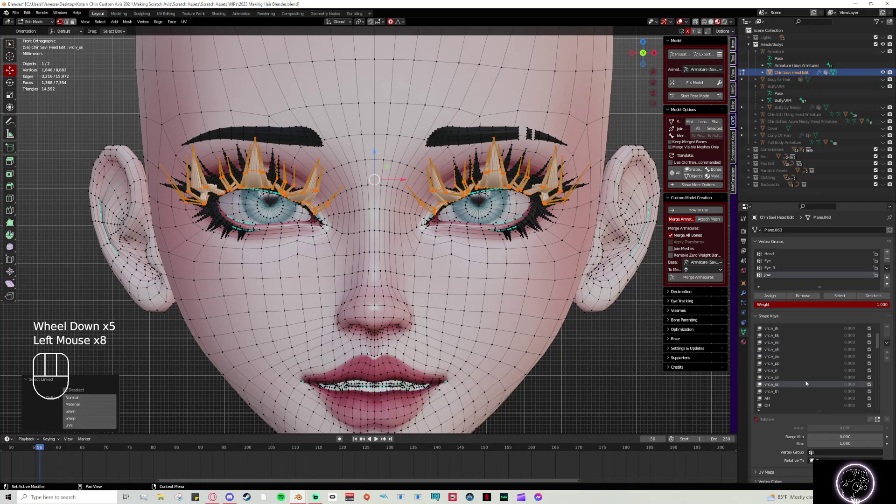
scroll(820, 376, down, 3)
scroll(803, 369, up, 1)
click(796, 363)
click(793, 342)
click(793, 384)
click(805, 398)
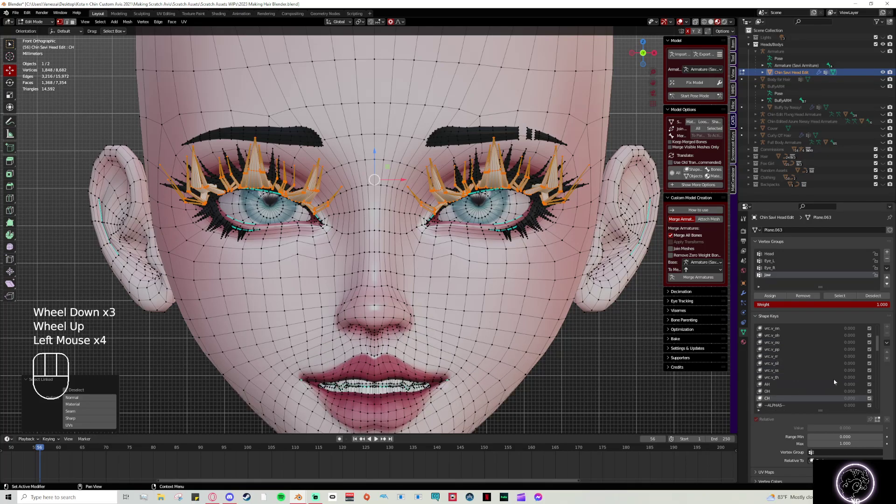
drag(878, 346, 877, 326)
click(788, 329)
click(792, 356)
click(796, 384)
Step: Preview the expression shape keys in the LIPS group, including Sad and Tounge Slide, and check whether the eyelids move
scroll(851, 364, down, 4)
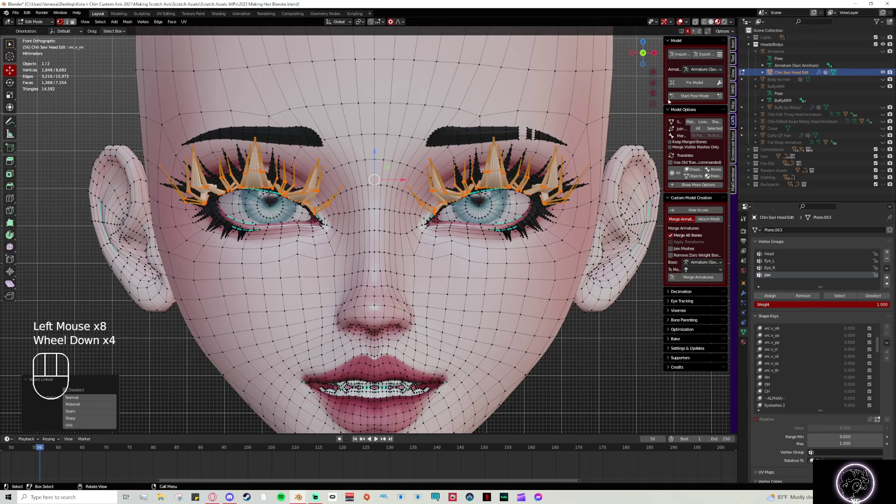
scroll(817, 353, down, 4)
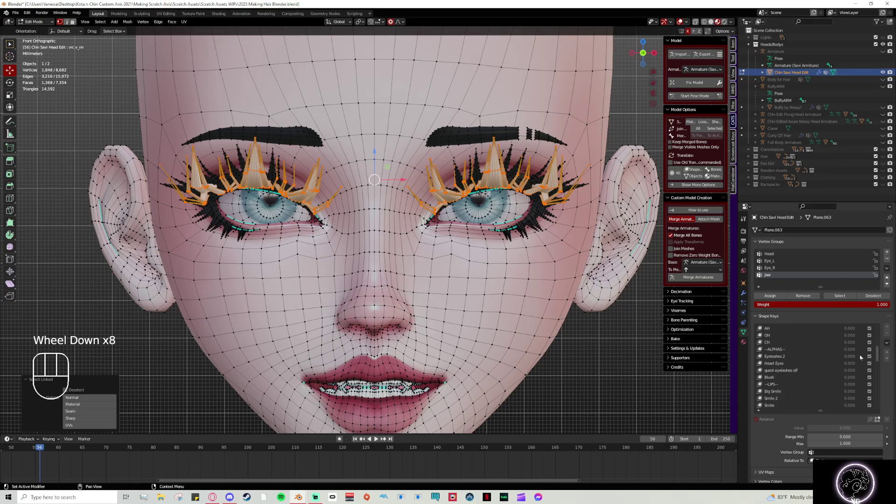
drag(653, 83, 652, 82)
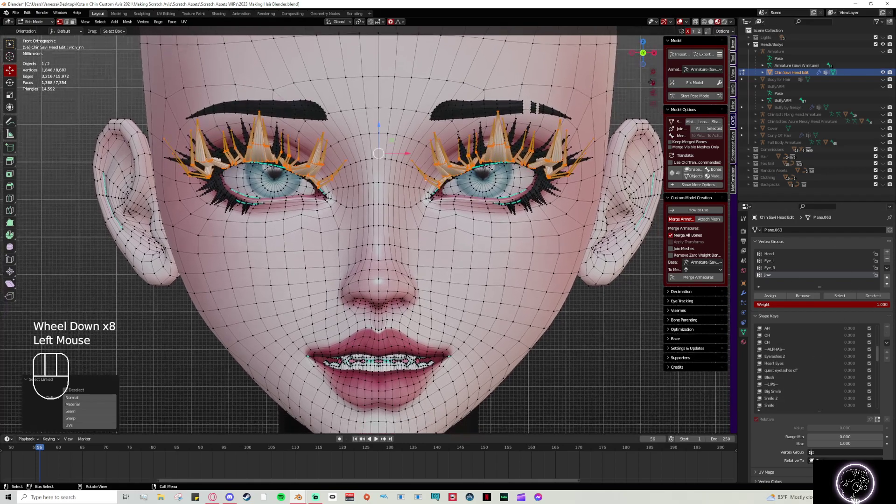
scroll(855, 368, down, 2)
scroll(855, 368, down, 2)
click(779, 370)
click(778, 370)
scroll(780, 369, down, 2)
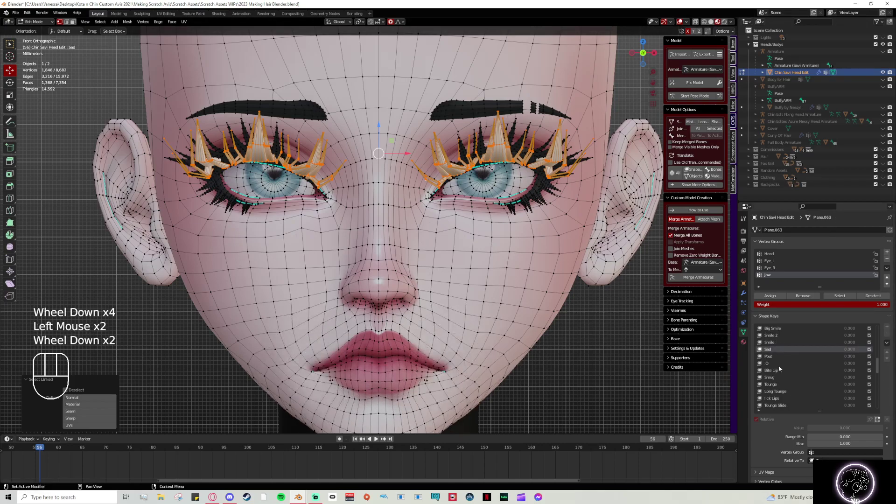
click(778, 365)
scroll(784, 382, down, 2)
click(785, 383)
scroll(788, 380, down, 4)
scroll(794, 377, down, 5)
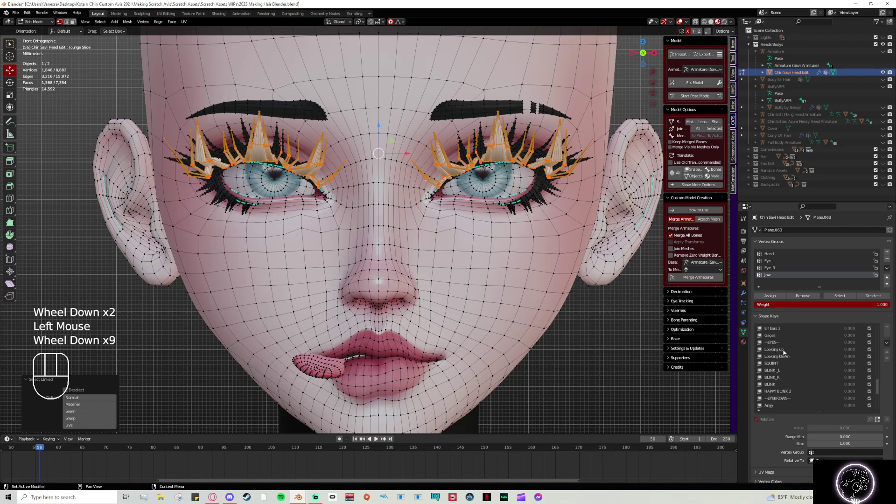
Step: Compare the Looking up shape key with Elf Ears 3, Gages and SQUINT to see how the eyelids shift relative to the lashes
click(783, 351)
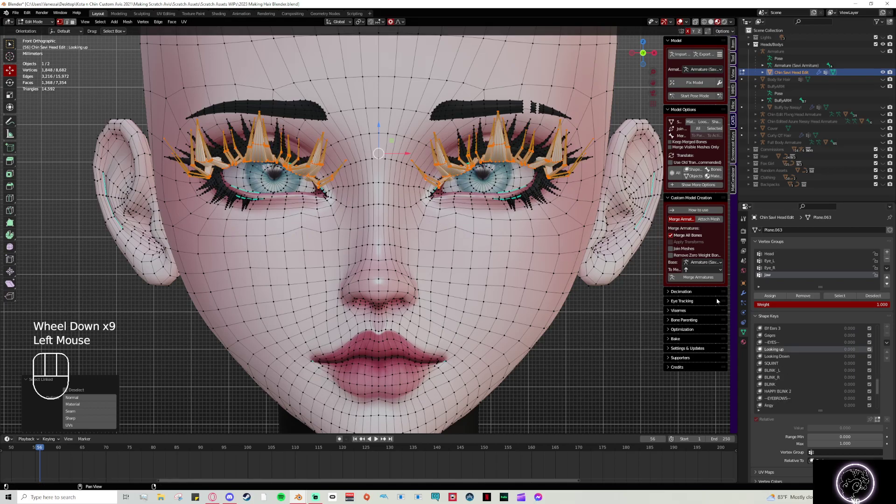
click(781, 350)
click(781, 350)
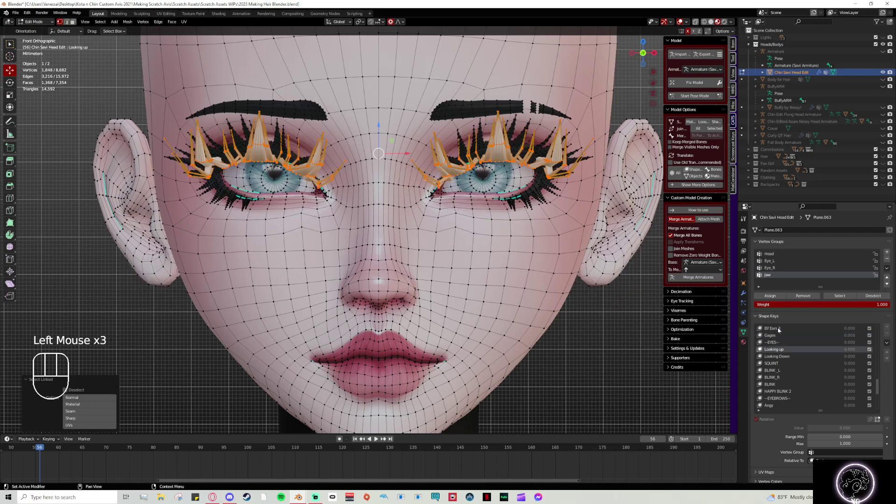
click(779, 329)
click(782, 349)
click(782, 349)
click(781, 365)
click(783, 336)
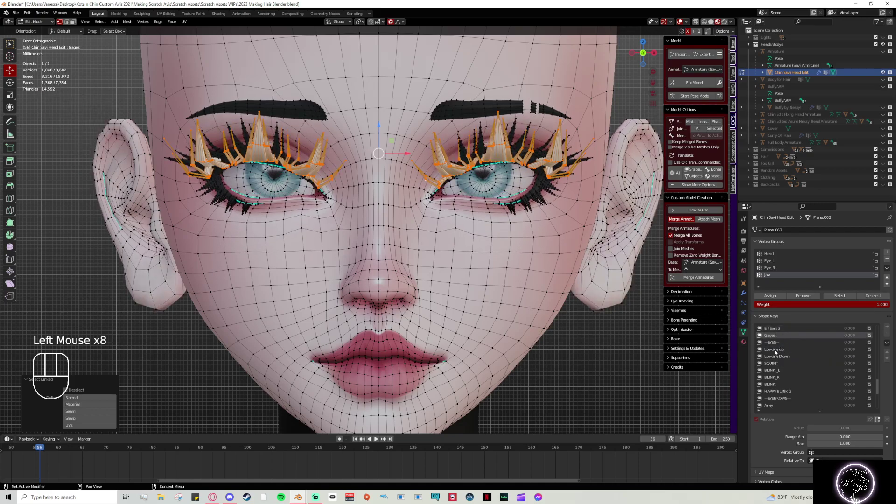
Step: Make Looking up the active shape key and raise the selected lashes about 0.0017 m onto the upper lids, fine-tuning their height
click(775, 350)
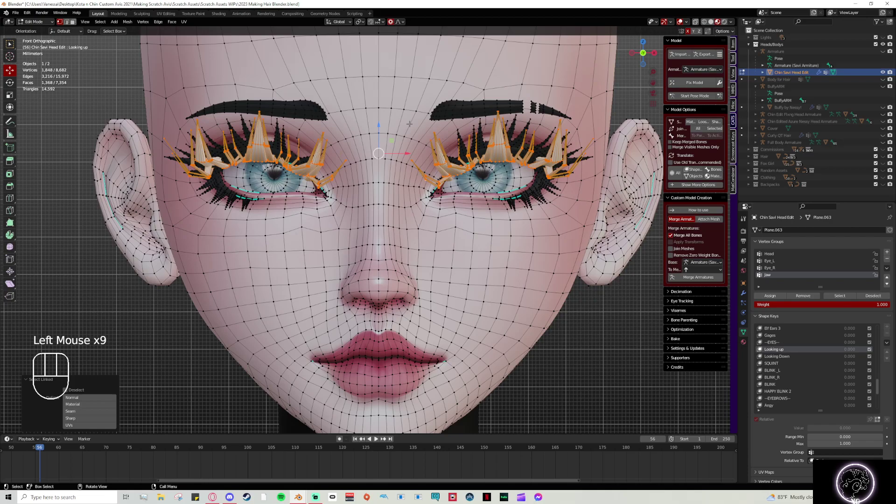
drag(386, 113, 378, 115)
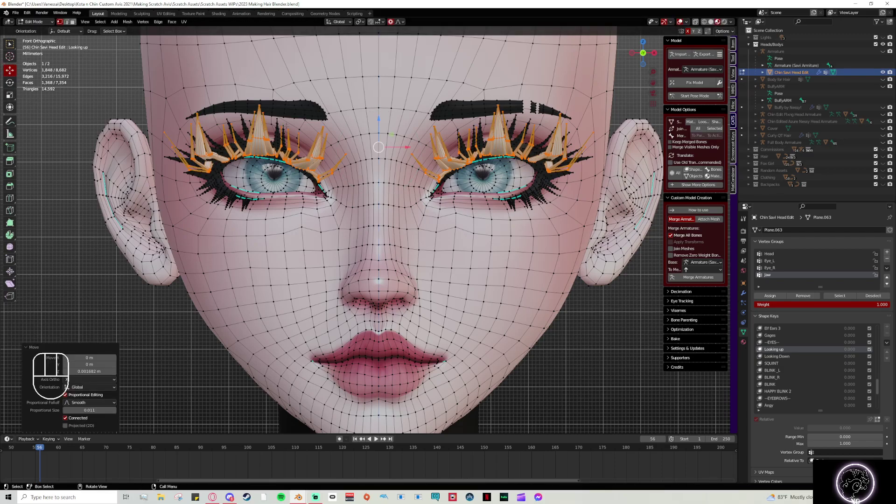
drag(379, 120, 380, 104)
scroll(402, 144, up, 1)
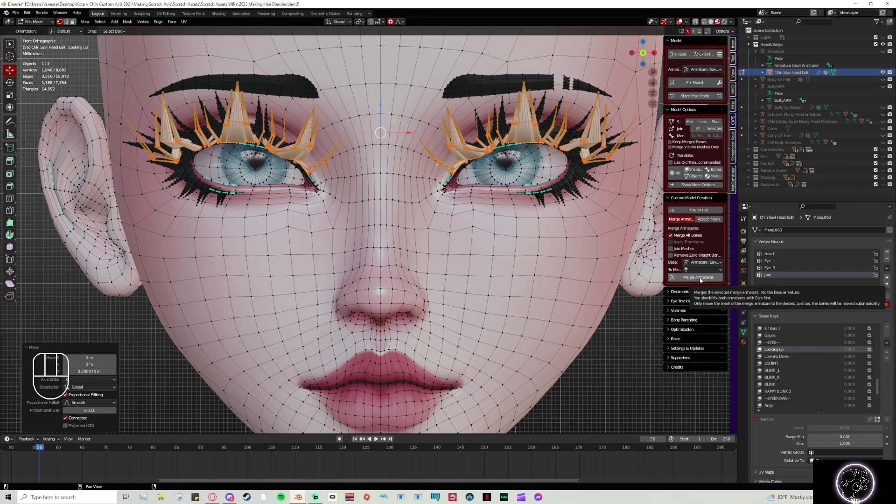
click(369, 100)
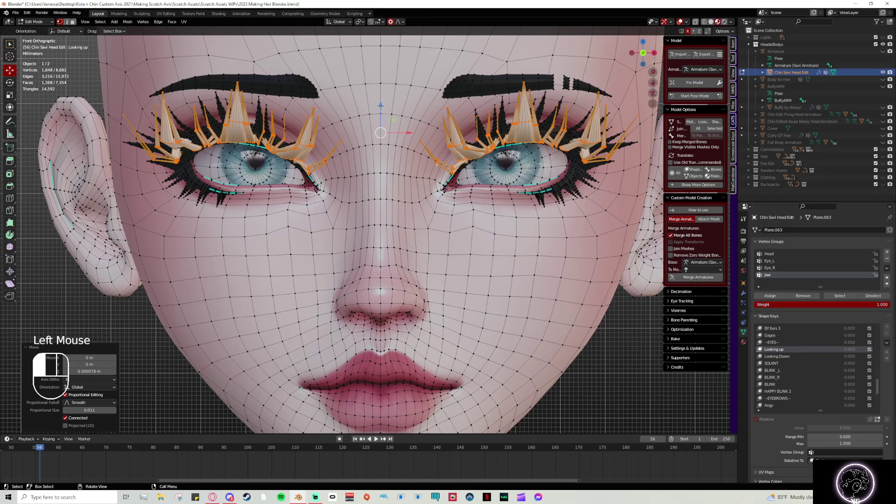
Step: Try to reshape the inner lash over the character's left eye by moving one of its base vertices with proportional editing
scroll(374, 154, up, 2)
shift+middle_drag(374, 155, 225, 228)
scroll(406, 194, up, 1)
click(398, 179)
drag(398, 179, 420, 140)
key(ctrl+z)
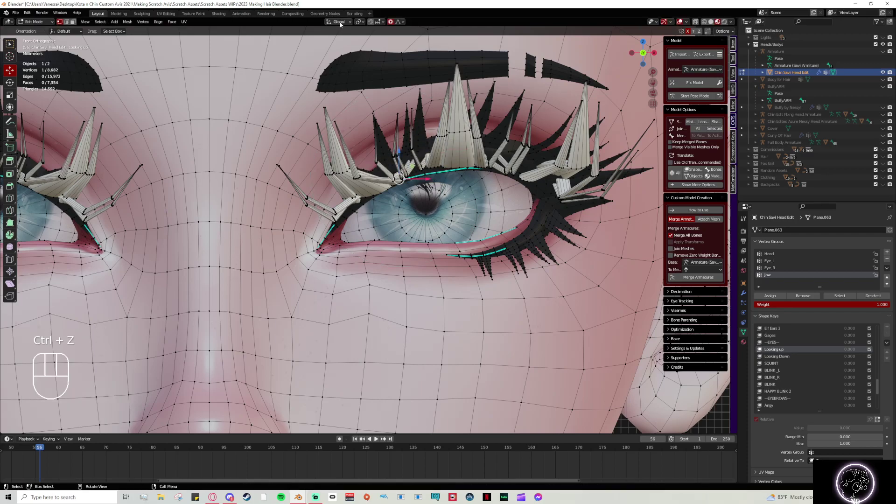
Step: Try moving the same inner-lash vertex with different proportional editing options, undoing each attempt
click(400, 23)
click(367, 36)
drag(404, 179, 404, 112)
key(ctrl+z)
click(397, 22)
click(366, 35)
drag(402, 178, 389, 191)
scroll(388, 190, down, 1)
shift+middle_drag(388, 191, 471, 171)
key(ctrl+z)
key(ctrl+z)
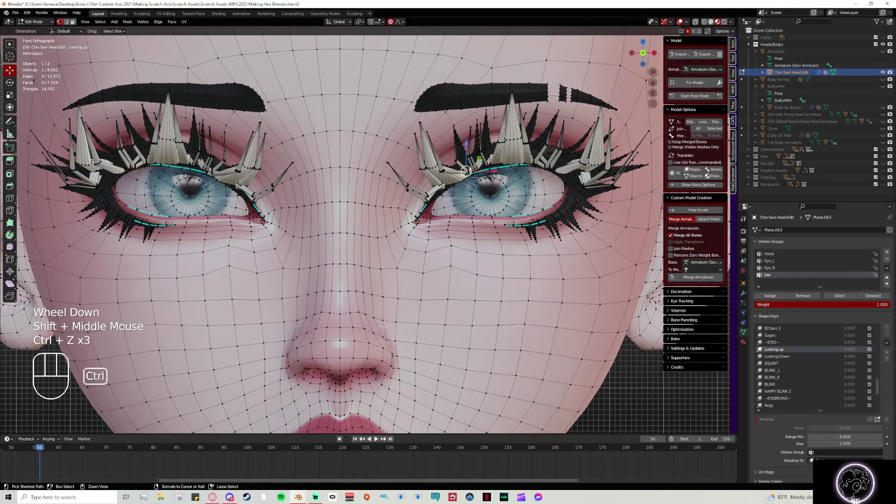
Step: Restore the full lash selection by undoing and raise all the lashes about 0.00026 m in the Looking up shape key
key(ctrl+z)
key(ctrl+z)
key(ctrl+z)
key(ctrl+z)
key(ctrl+z)
drag(339, 129, 339, 127)
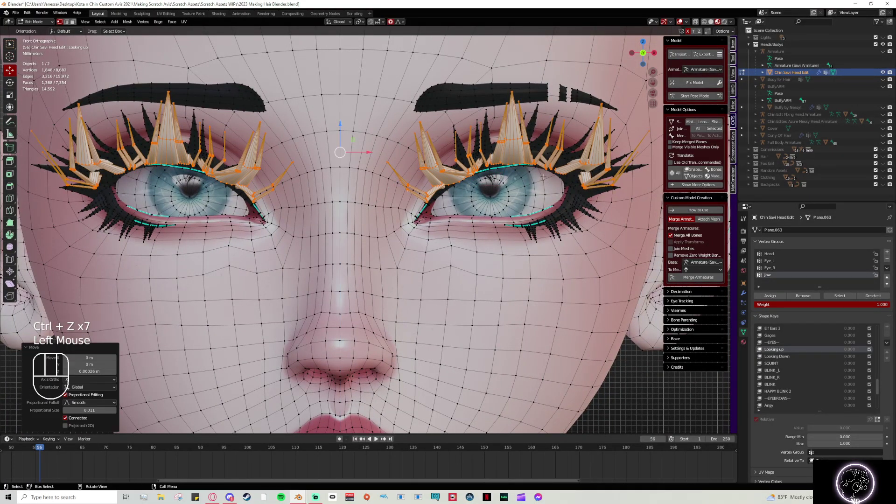
Step: In the Looking Down shape key, try shifting the lashes and raising an inner-lash vertex about 0.0017 m over the character's left eye
click(808, 356)
drag(338, 137, 337, 138)
click(433, 205)
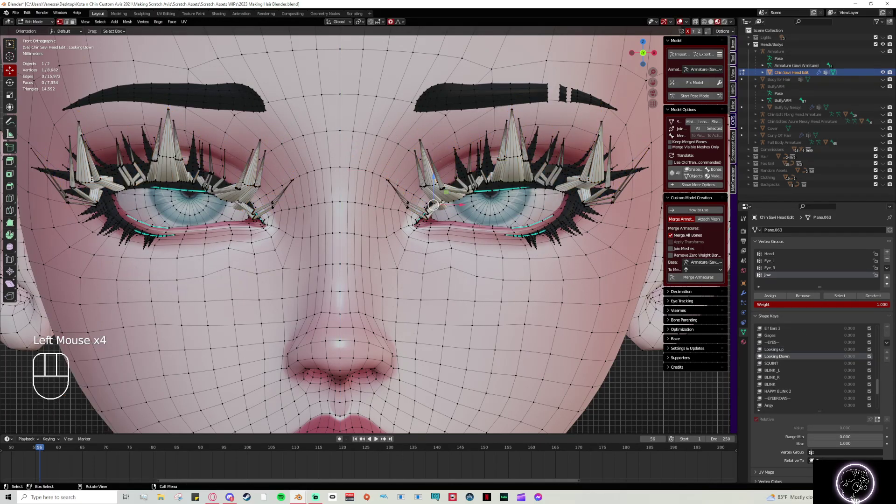
scroll(433, 204, up, 1)
click(463, 192)
mouse_move(463, 192)
mouse_down()
mouse_move(457, 157)
mouse_move(440, 153)
mouse_move(463, 185)
mouse_move(478, 183)
mouse_up()
scroll(455, 163, down, 3)
scroll(445, 158, down, 6)
click(482, 195)
scroll(482, 186, up, 9)
scroll(481, 183, up, 1)
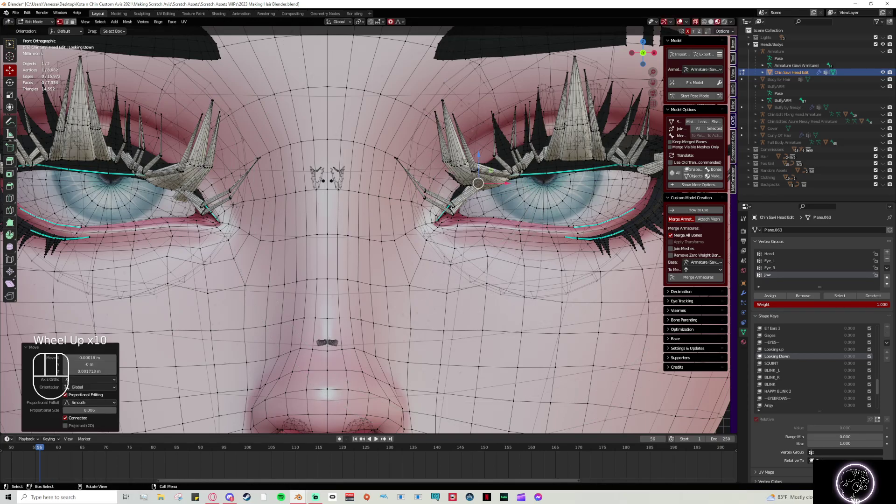
Step: Try raising the matching inner-lash vertex over the character's right eye about 0.002 m, and turn off X-ray
click(177, 203)
drag(178, 174, 180, 157)
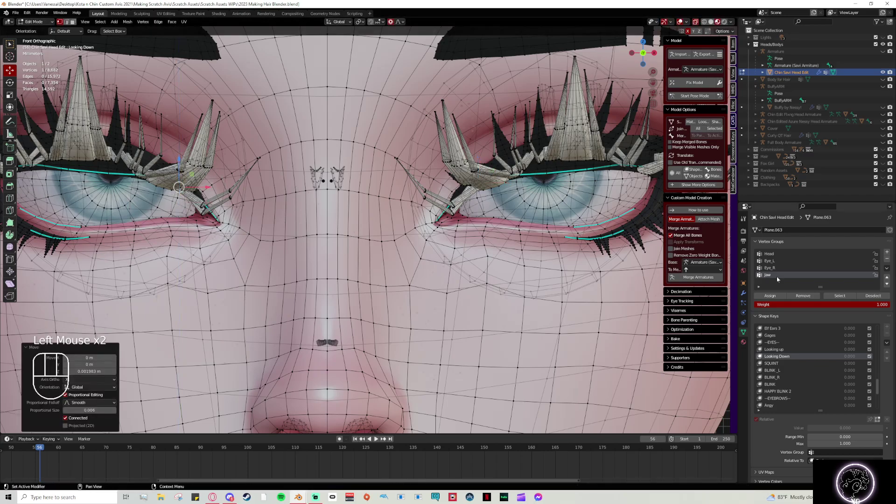
click(695, 22)
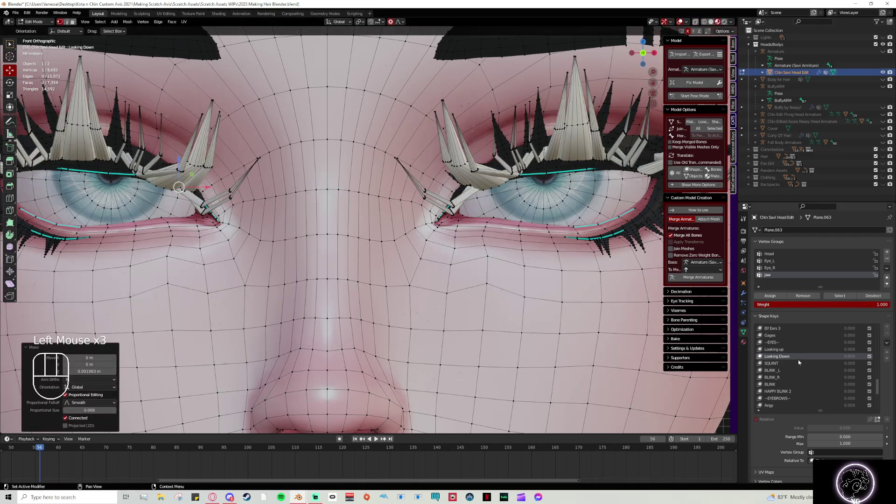
Step: Check the SQUINT shape key, and undo the Looking Down lash edits until the full lash selection is restored
click(776, 364)
scroll(449, 196, down, 1)
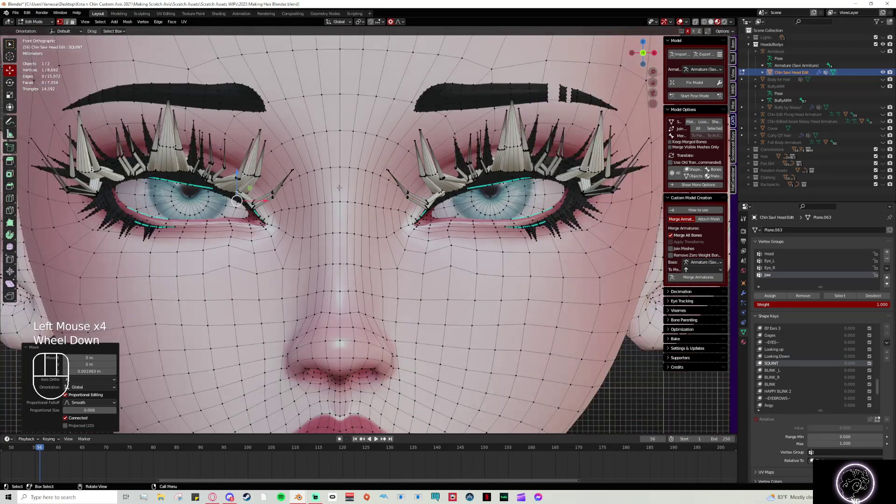
click(514, 147)
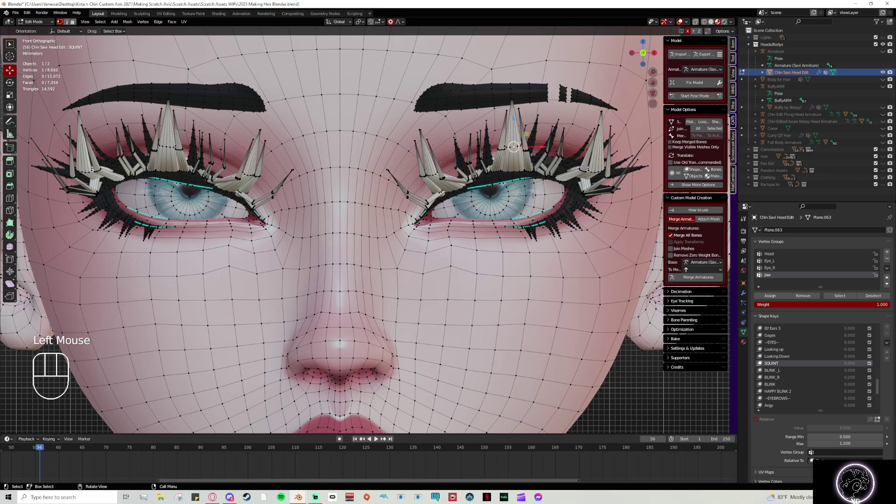
key(ctrl+z)
key(ctrl+z)
key(ctrl+z)
key(ctrl+z)
key(ctrl+z)
key(ctrl+z)
key(ctrl+z)
key(ctrl+z)
key(ctrl+z)
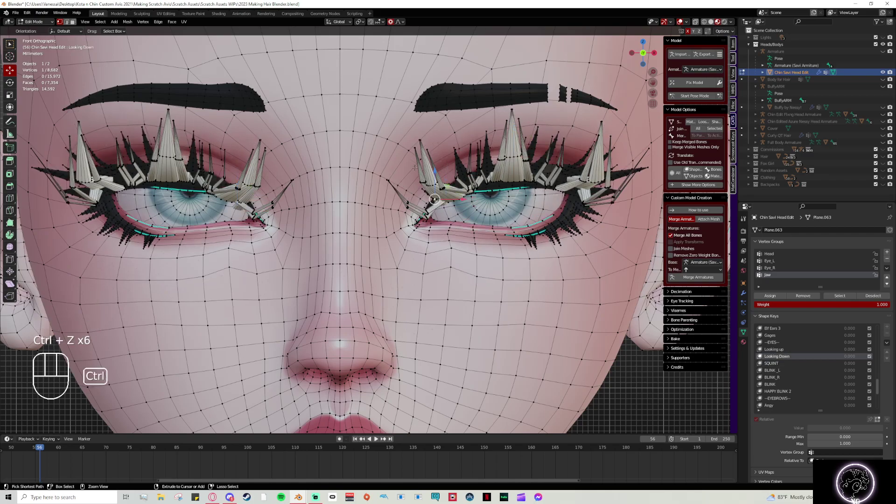
key(ctrl+z)
key(ctrl+z)
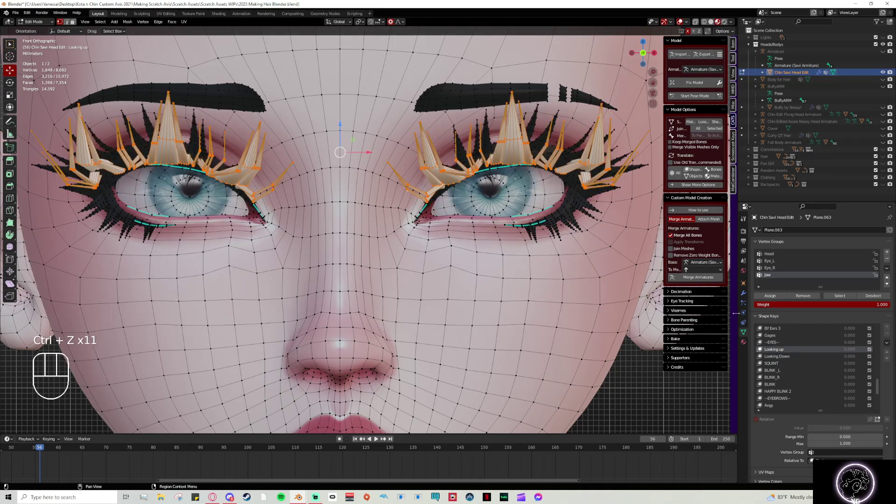
Step: Go through Looking Down and SQUINT to the BLINK shape key and lower the lashes about 0.0076 m onto the closed lids, fine-tuning their height
click(777, 356)
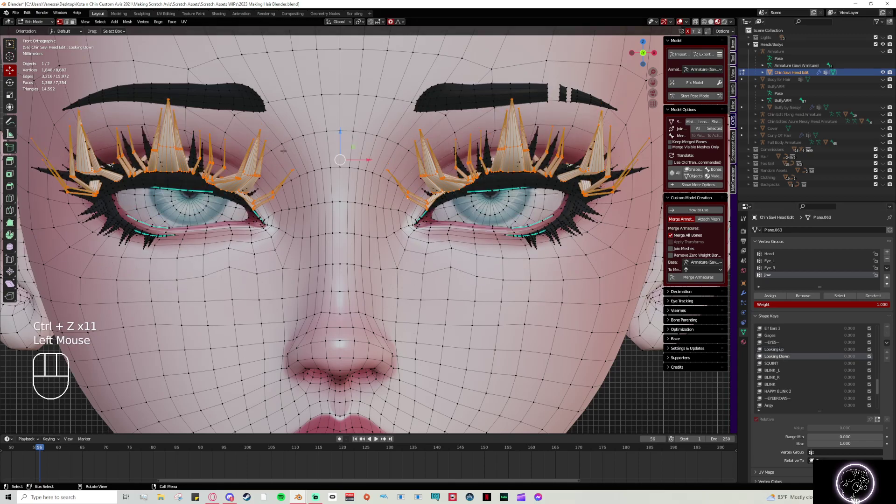
drag(340, 133, 340, 174)
click(771, 363)
click(780, 383)
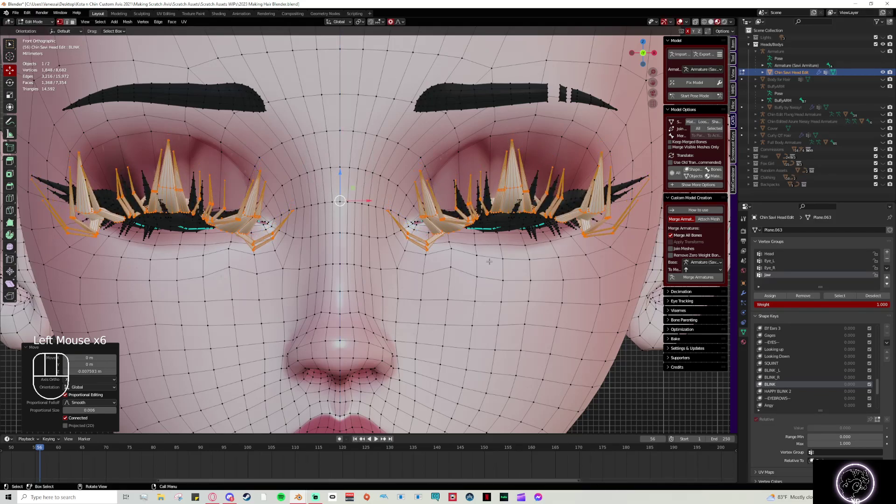
mouse_move(340, 173)
mouse_down()
mouse_move(339, 185)
mouse_move(346, 170)
mouse_move(343, 177)
mouse_up()
Step: Try lowering a vertex of the outer lash over the character's left eye about 0.0008 m, and undo it
click(564, 217)
drag(564, 218, 567, 222)
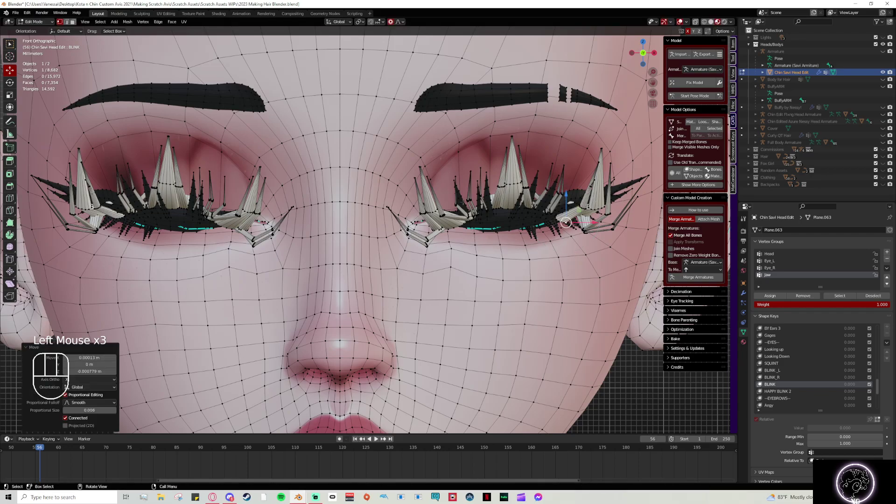
key(ctrl+z)
key(ctrl+z)
key(ctrl+z)
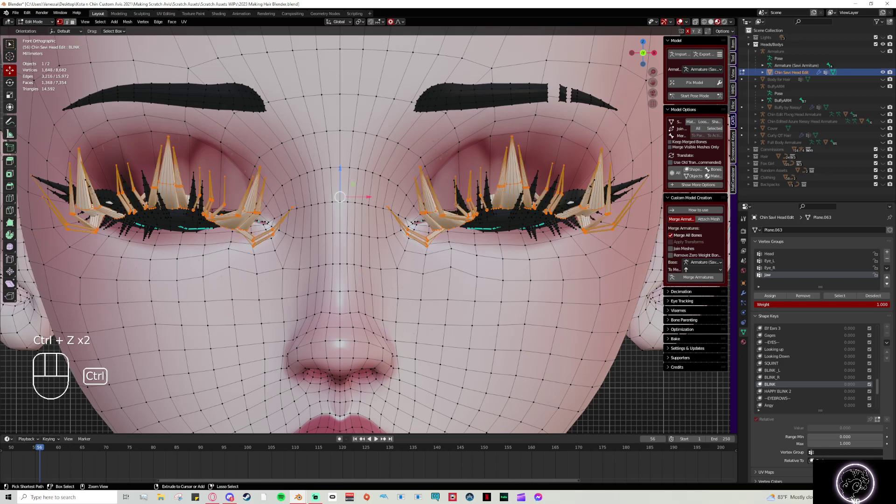
Step: Readjust the height of all lashes in the BLINK shape key, lowering them, raising them about 0.0018 m and raising them another 0.0026 m
drag(342, 179, 342, 184)
scroll(800, 386, down, 4)
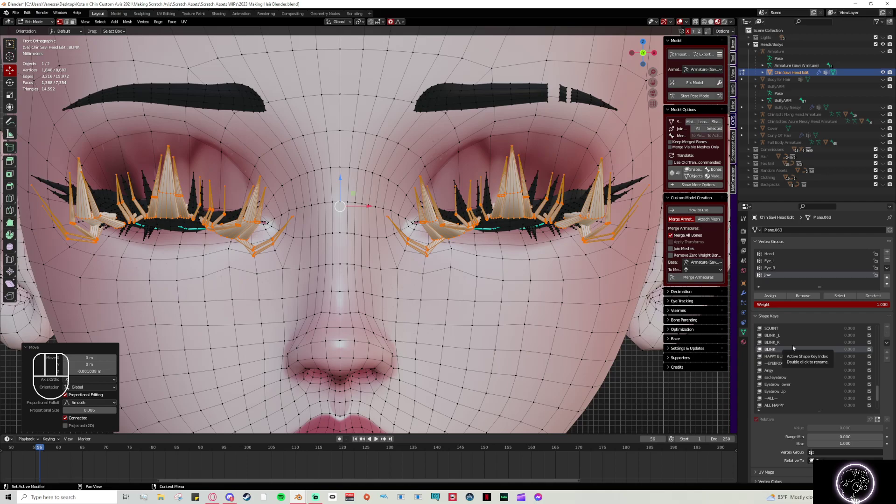
drag(341, 178, 340, 168)
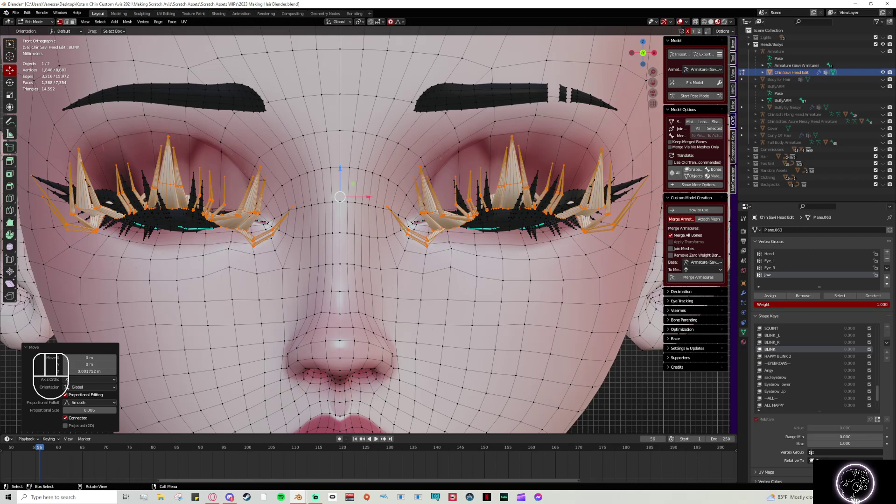
scroll(501, 208, down, 2)
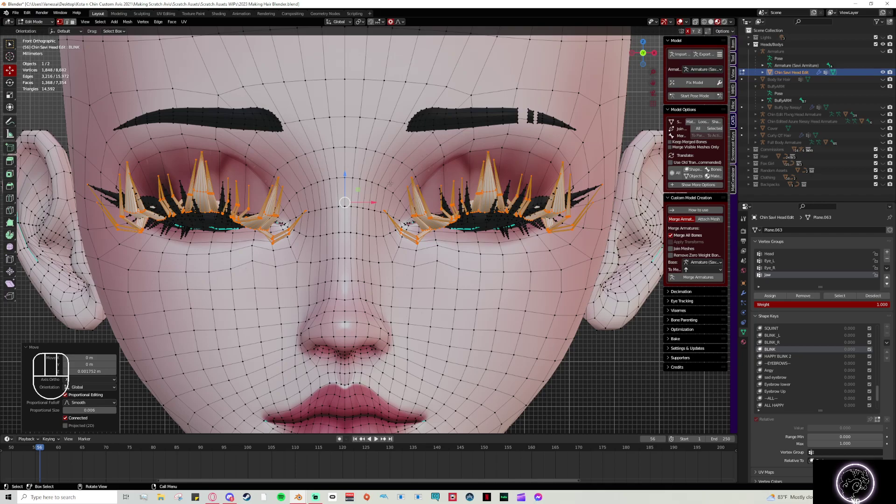
drag(345, 180, 348, 167)
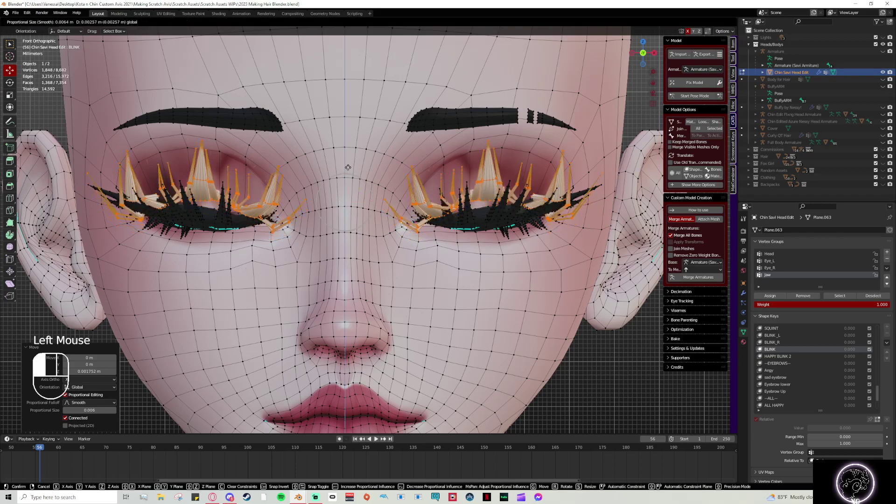
Step: In the BLINK _L shape key, try lowering the inner lash over the character's left eye about 0.0063 m onto the closed lid
click(772, 342)
click(772, 335)
scroll(793, 354, up, 2)
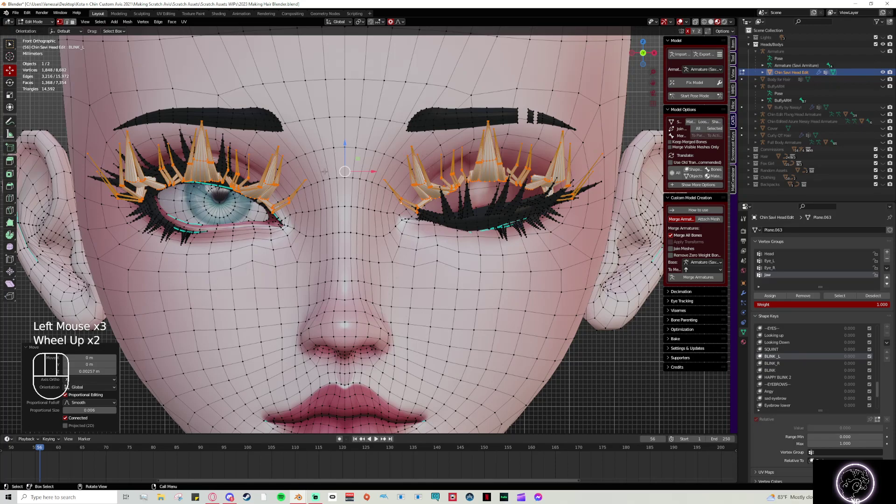
click(620, 326)
click(428, 187)
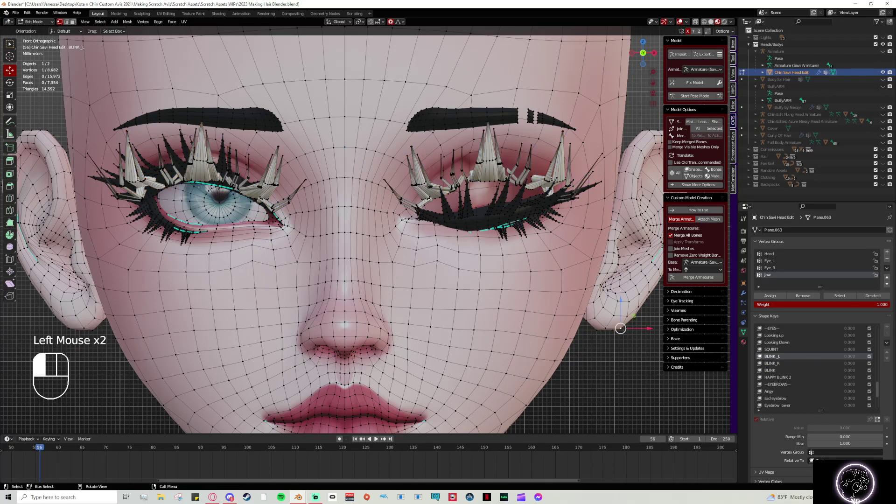
key(l)
key(l)
key(l)
key(l)
key(l)
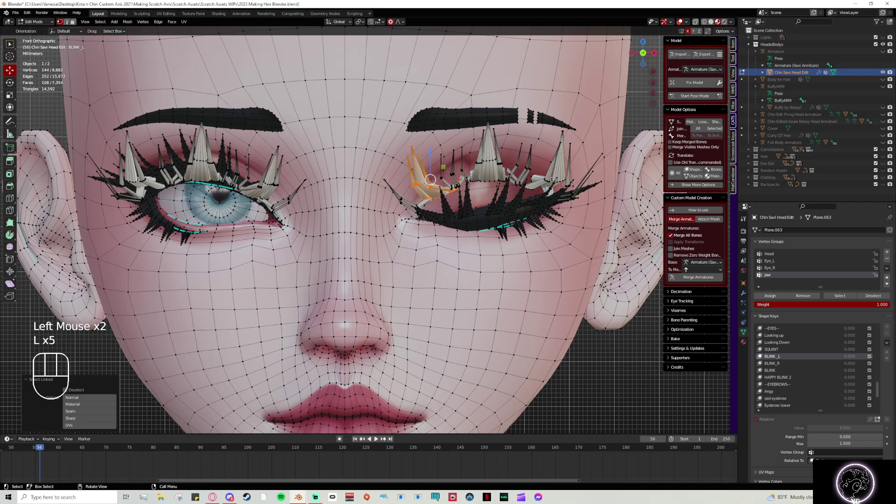
click(422, 188)
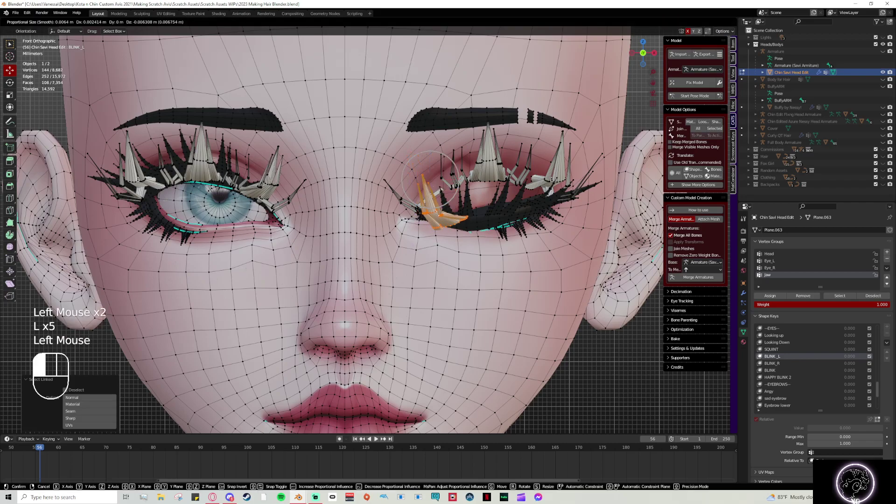
Step: Undo the inner lash move in the BLINK _L shape key and clear the lash selection
key(ctrl+z)
click(607, 365)
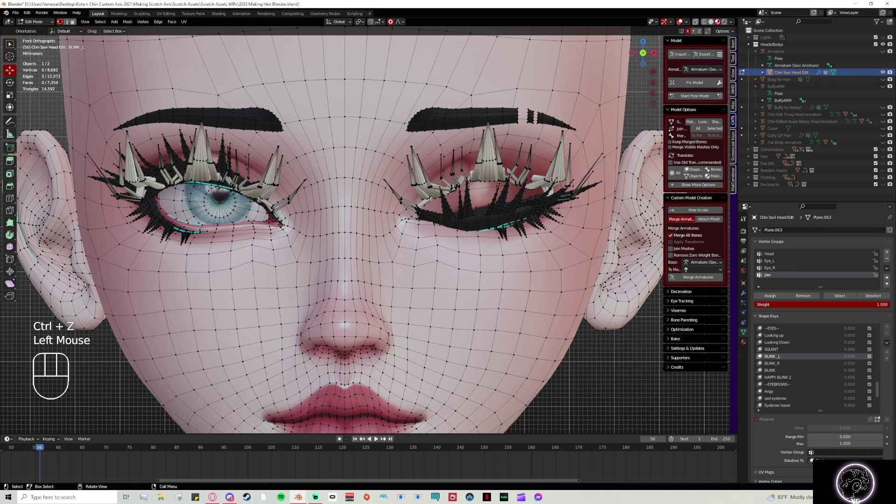
key(ctrl+z)
key(ctrl+z)
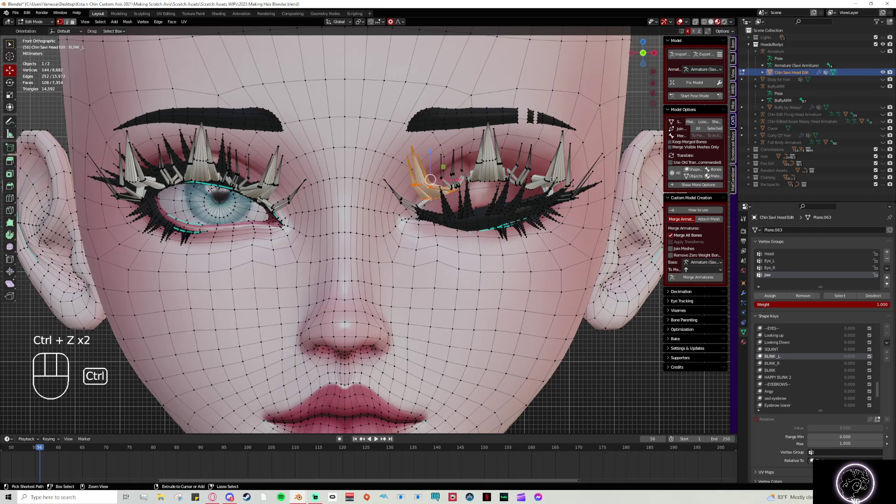
key(ctrl+z)
key(ctrl+z)
click(625, 96)
click(649, 129)
Step: Look through the shape keys from the start of the list, checking Eyelashes 2, quest eyelashes off, Blush and Pout
scroll(783, 358, up, 4)
scroll(803, 343, up, 3)
scroll(826, 370, up, 11)
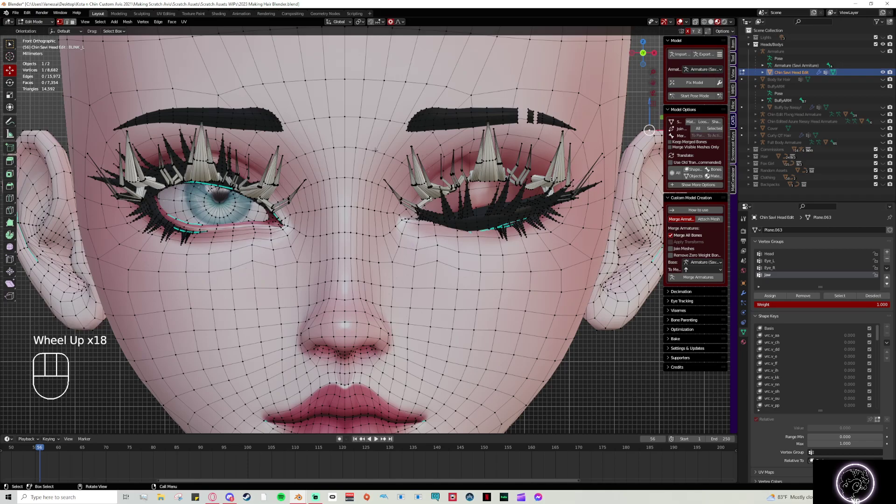
scroll(777, 364, down, 5)
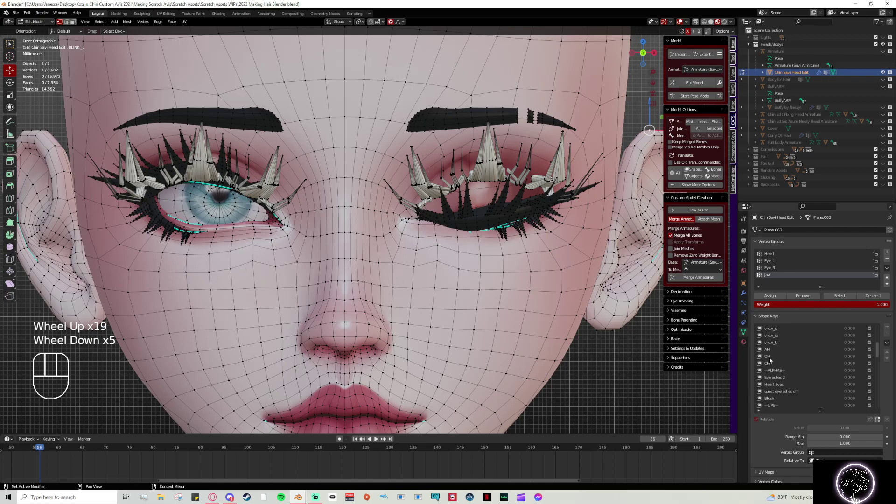
click(770, 363)
click(775, 377)
click(776, 391)
click(777, 399)
scroll(776, 378, down, 4)
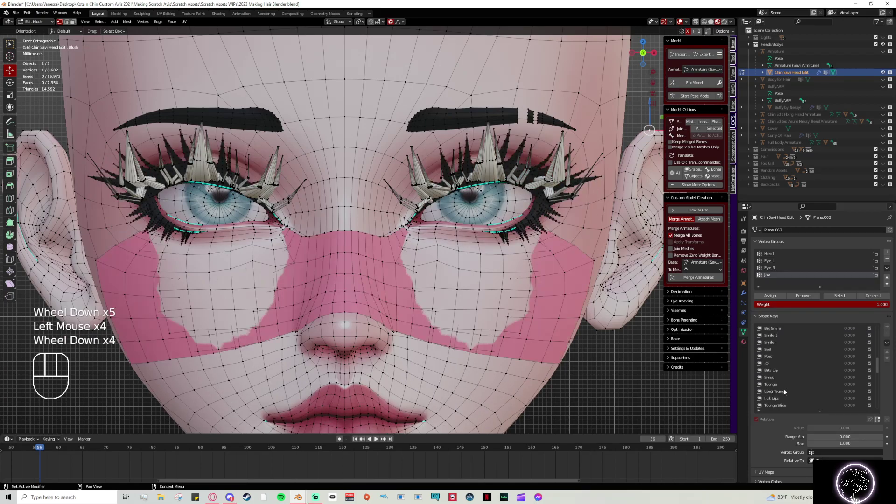
click(773, 356)
scroll(395, 260, down, 2)
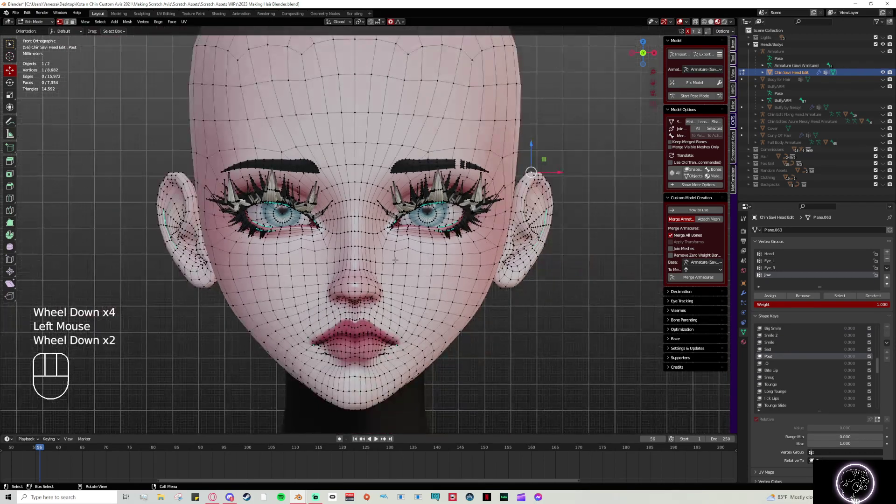
Step: In the Pout shape key, try moving the linked main eyebrow piece over the character's left eye, with and without X mirroring, and undo it
click(419, 162)
key(l)
click(419, 164)
key(l)
mouse_move(419, 166)
mouse_down()
mouse_move(419, 152)
mouse_move(419, 162)
mouse_up()
scroll(420, 153, up, 2)
key(ctrl+z)
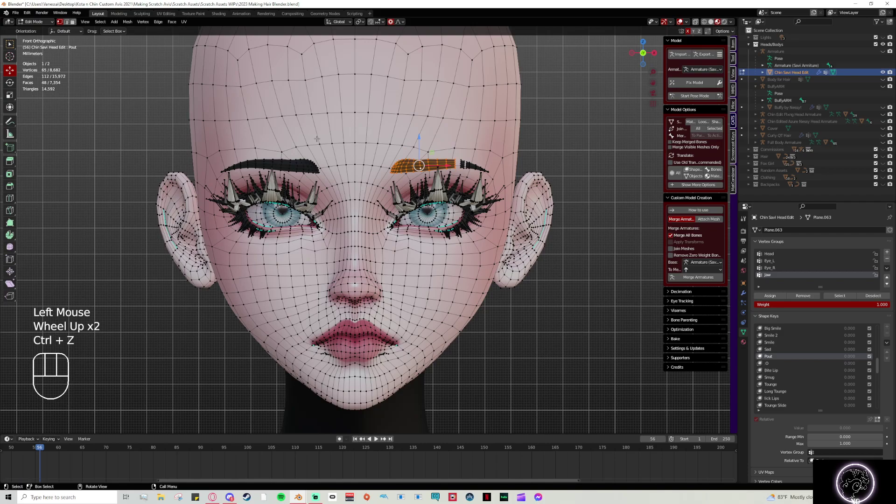
click(419, 165)
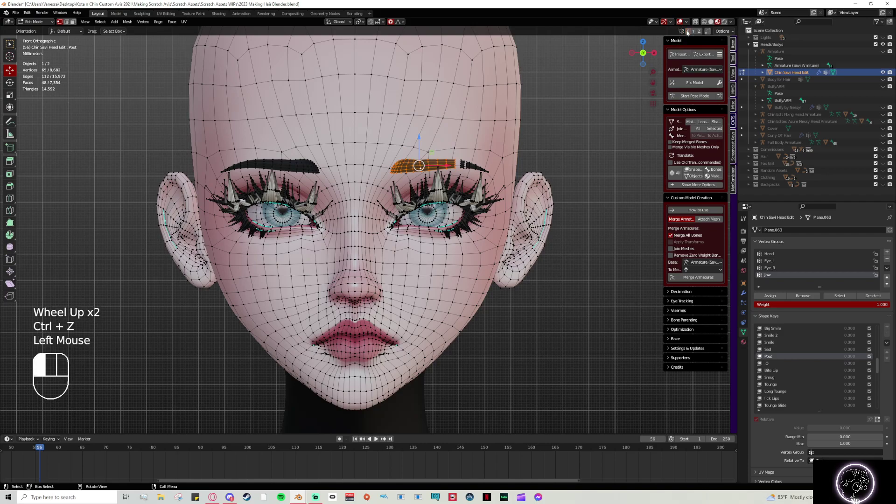
mouse_move(419, 165)
mouse_down()
mouse_move(427, 156)
mouse_move(422, 163)
mouse_up()
key(ctrl+z)
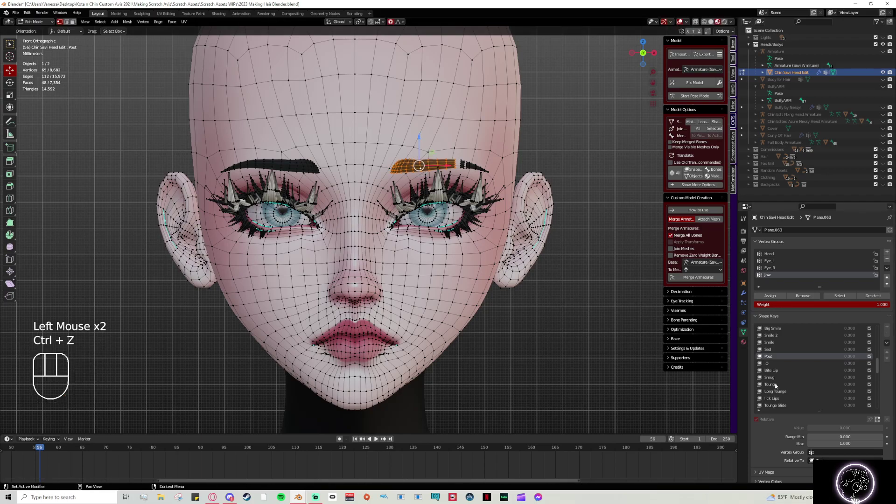
Step: Activate the ALL SAD shape key and raise the inner end of the eyebrow over the character's left eye with proportional editing
scroll(788, 388, up, 4)
scroll(788, 388, down, 4)
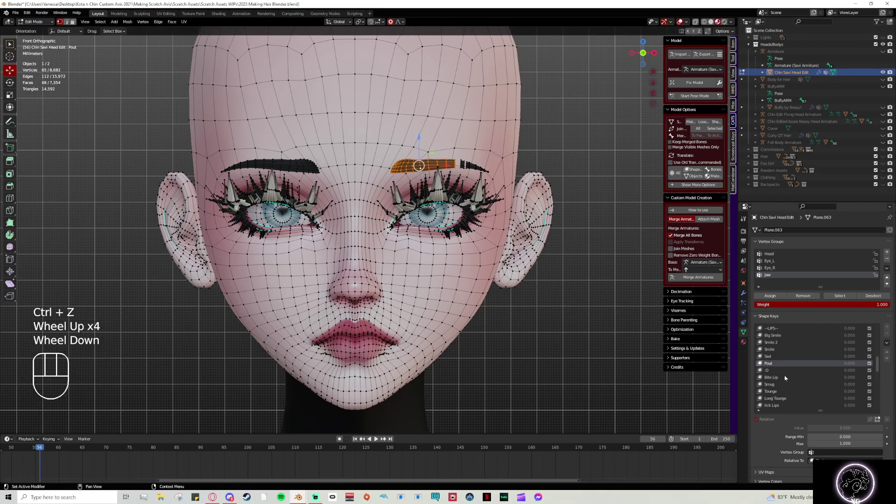
click(880, 382)
drag(878, 380, 876, 399)
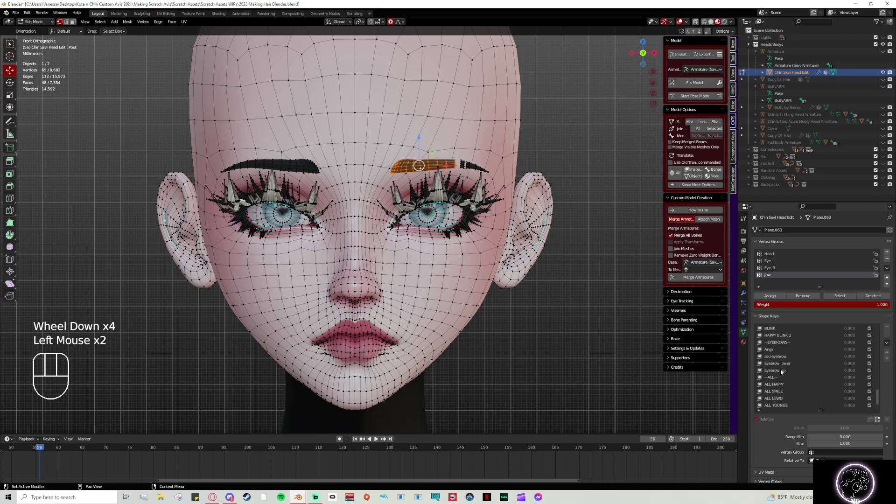
scroll(793, 390, down, 3)
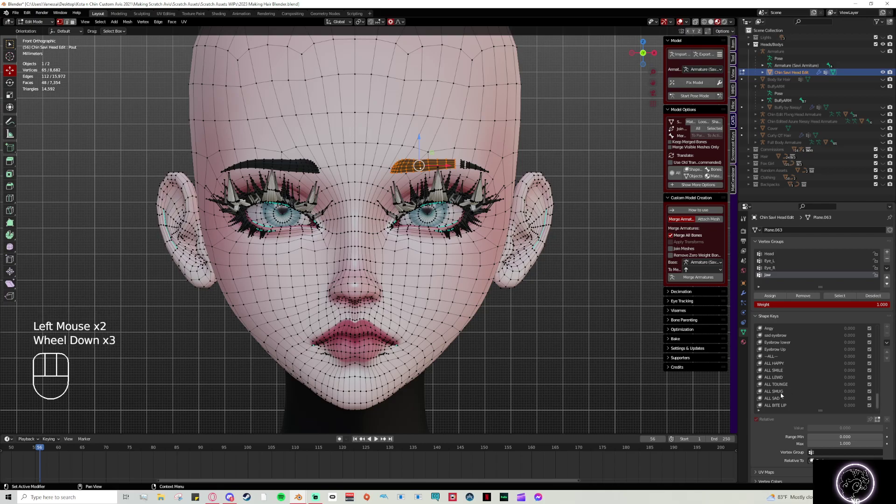
click(775, 398)
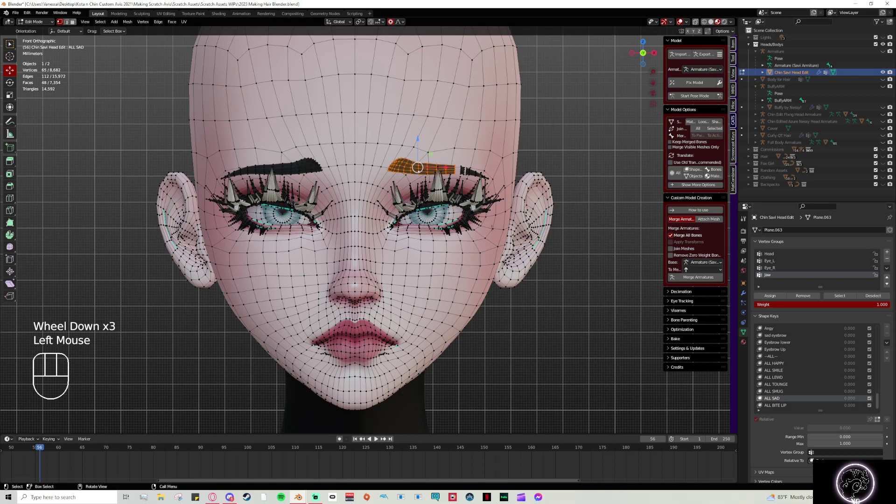
click(395, 166)
drag(394, 166, 395, 164)
scroll(395, 166, down, 8)
Step: Raise the inner end of the eyebrow over the character's right eye to match and shift it about 0.001 m forward along Y
click(315, 168)
drag(315, 167, 314, 160)
middle_drag(314, 159, 369, 162)
drag(368, 162, 374, 161)
middle_drag(374, 161, 458, 161)
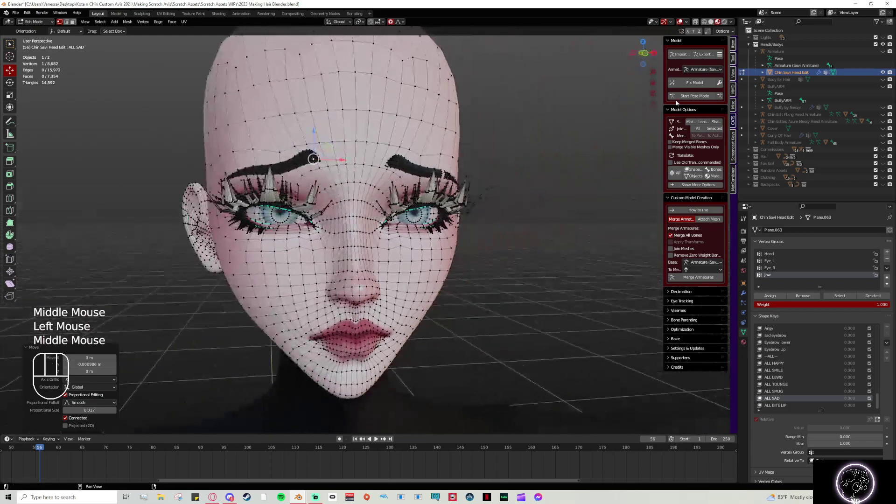
click(644, 63)
click(644, 53)
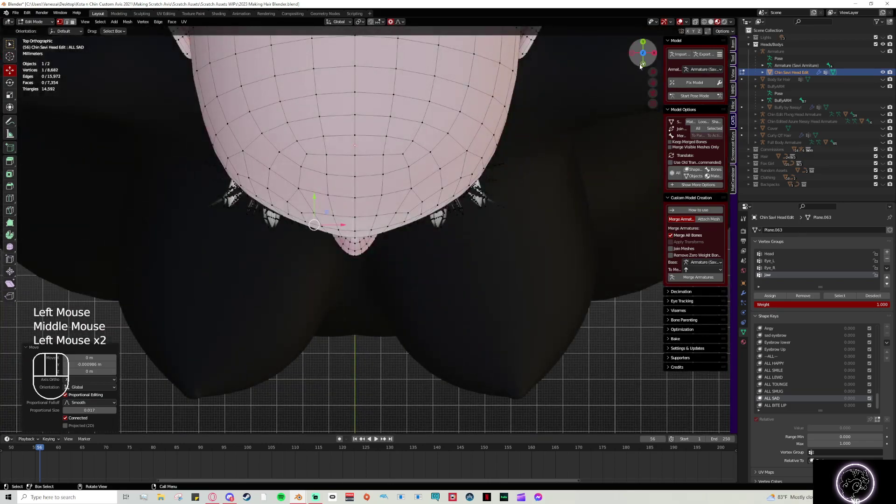
click(642, 64)
scroll(526, 211, up, 2)
click(473, 145)
click(473, 145)
Step: Undo the ALL SAD eyebrow edits until the Pout shape key is active again, and select an eyebrow vertex over the left eye
key(ctrl+z)
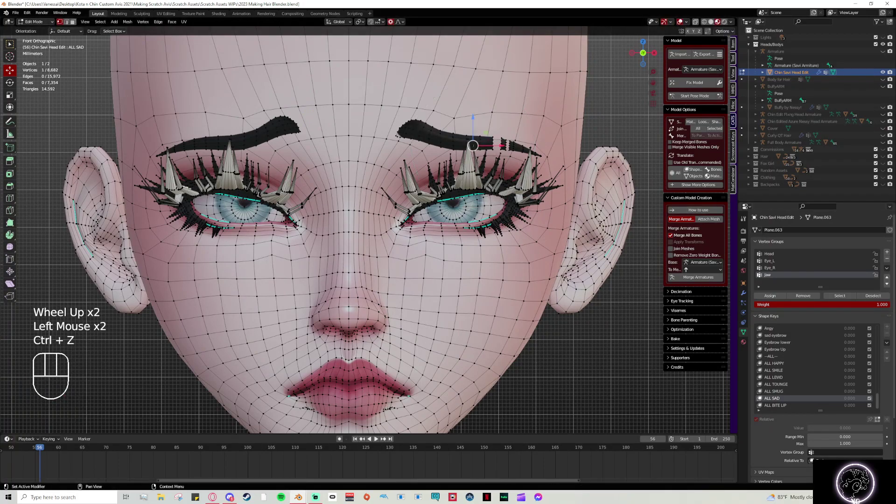
key(ctrl+z)
key(ctrl+z)
key(ctrl+z)
key(ctrl+z)
key(ctrl+z)
key(ctrl+z)
key(ctrl+z)
click(409, 165)
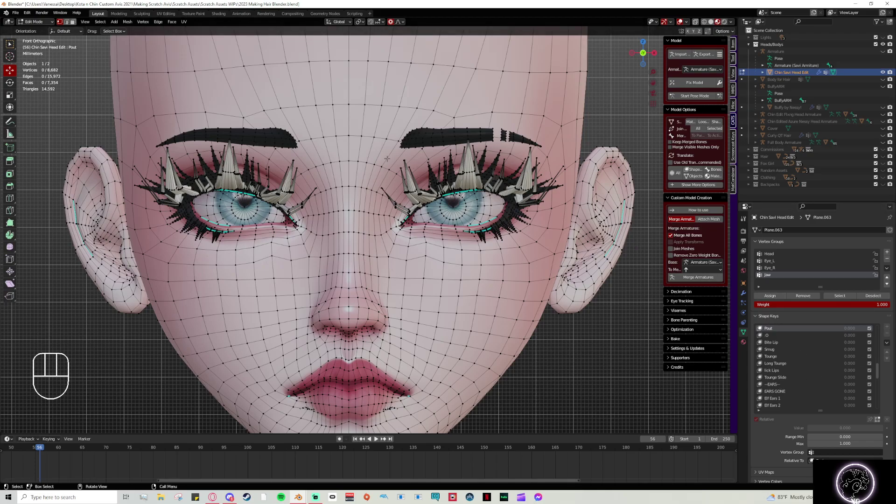
click(430, 138)
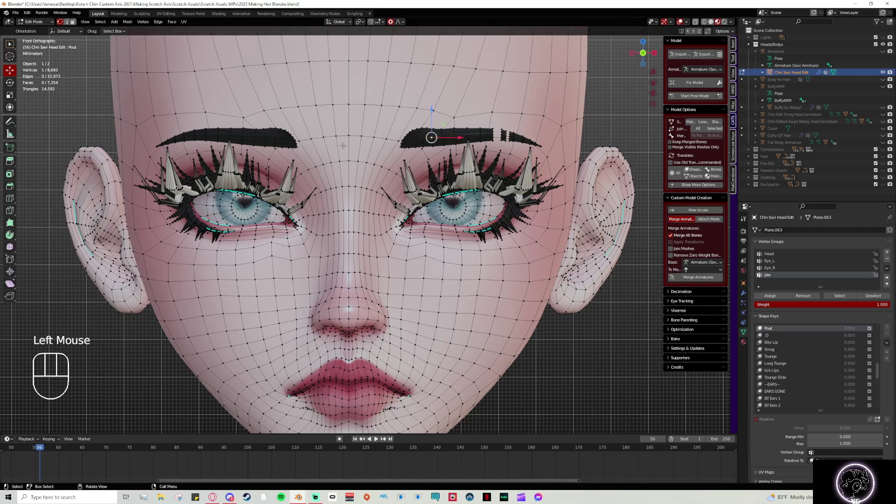
Step: Look over the head and eyebrows in the Sculpting workspace, and return to the Layout workspace
click(56, 32)
click(55, 31)
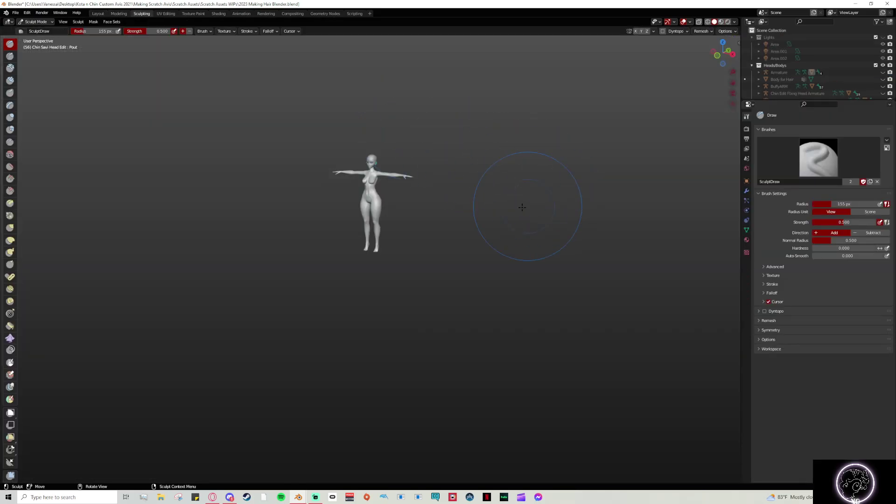
scroll(521, 206, up, 10)
shift+middle_drag(480, 99, 501, 481)
shift+middle_drag(470, 46, 490, 168)
scroll(404, 194, up, 9)
scroll(373, 248, down, 5)
middle_drag(560, 167, 607, 159)
shift+middle_drag(637, 110, 524, 220)
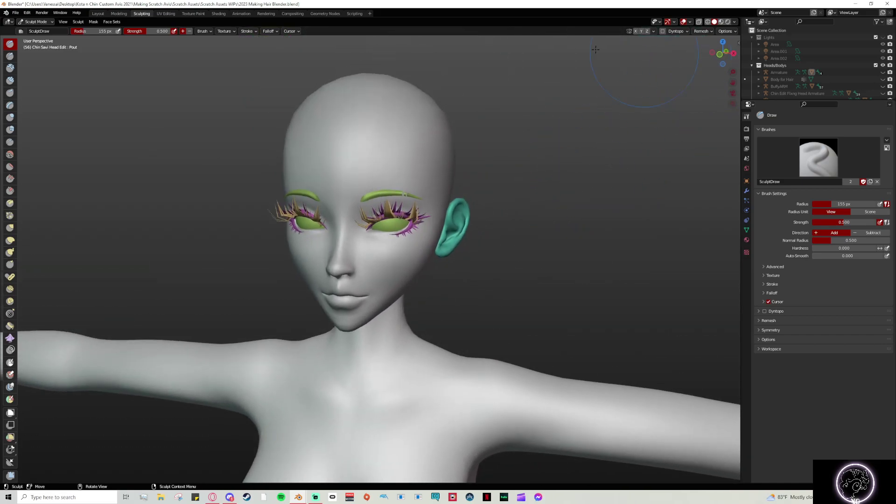
click(97, 13)
Step: Put the head in Sculpt Mode and set the Tounge shape key's value to 1.000
click(36, 22)
click(35, 47)
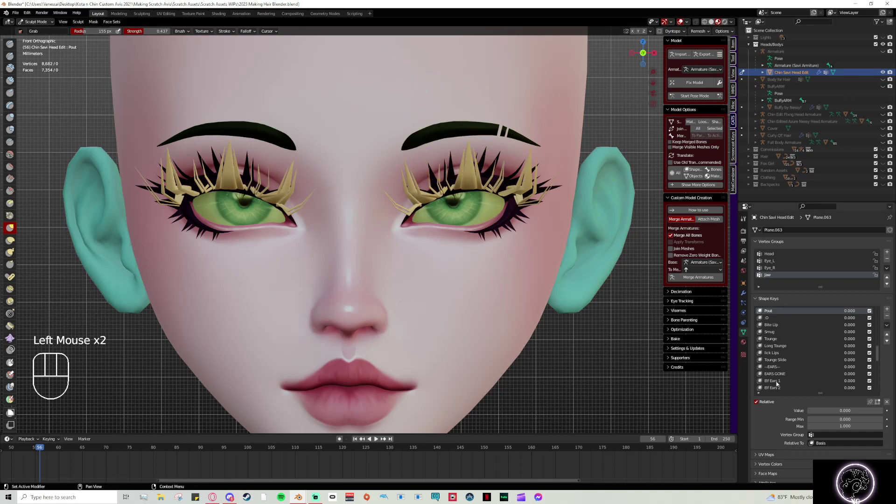
click(774, 340)
drag(831, 411, 883, 410)
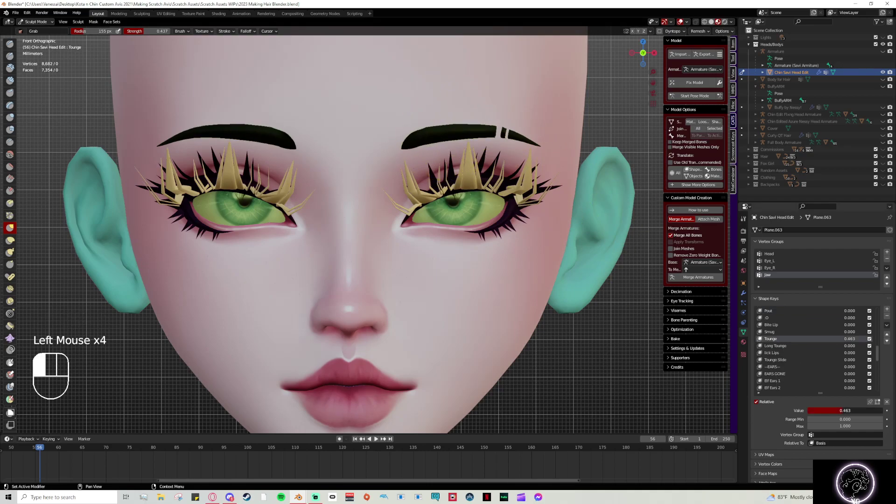
Step: Try pulling up the inner part of the eyebrow over the character's left eye with the Grab brush, and undo it
drag(444, 141, 422, 103)
mouse_move(439, 159)
mouse_down()
mouse_move(437, 125)
mouse_move(448, 130)
mouse_up()
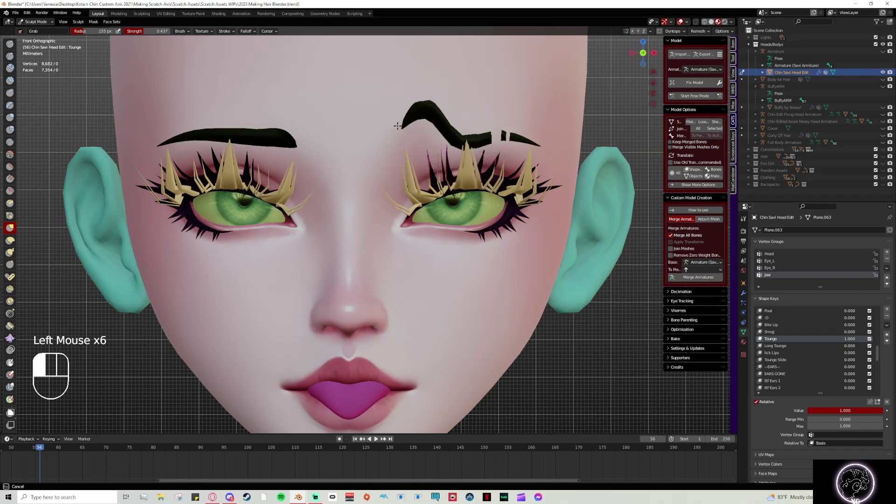
key(ctrl+z)
key(ctrl+z)
key(ctrl+z)
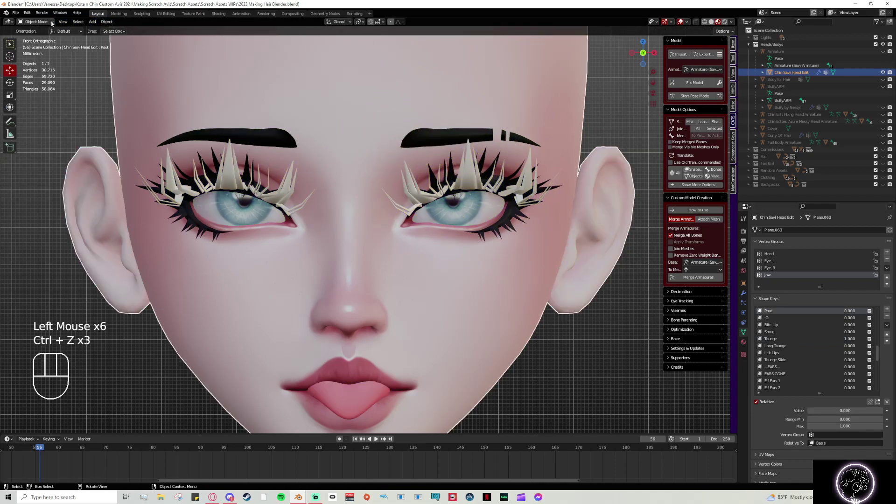
key(ctrl+z)
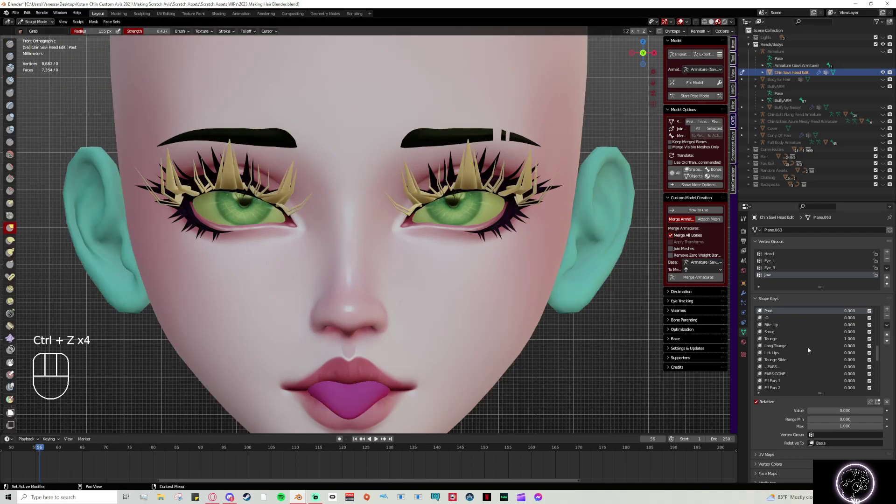
Step: Reselect the Tounge shape key, reset its value to 0.000 and switch the head to Object Mode
click(790, 340)
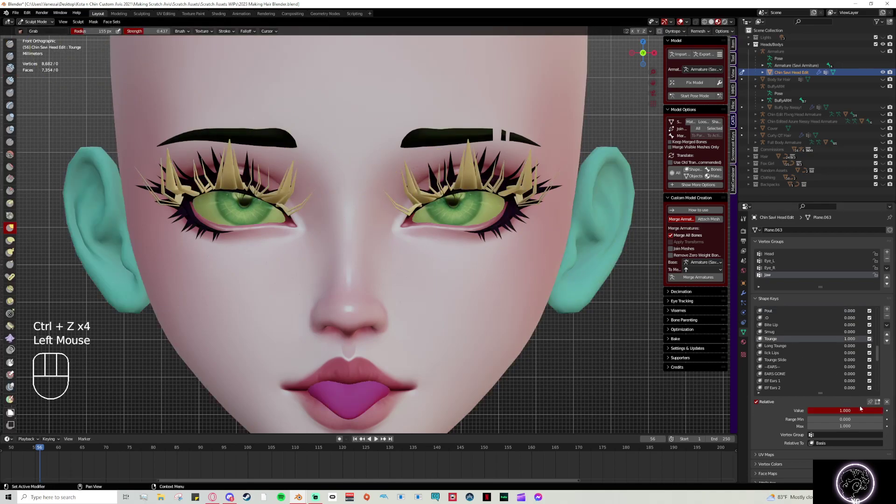
click(790, 340)
click(36, 22)
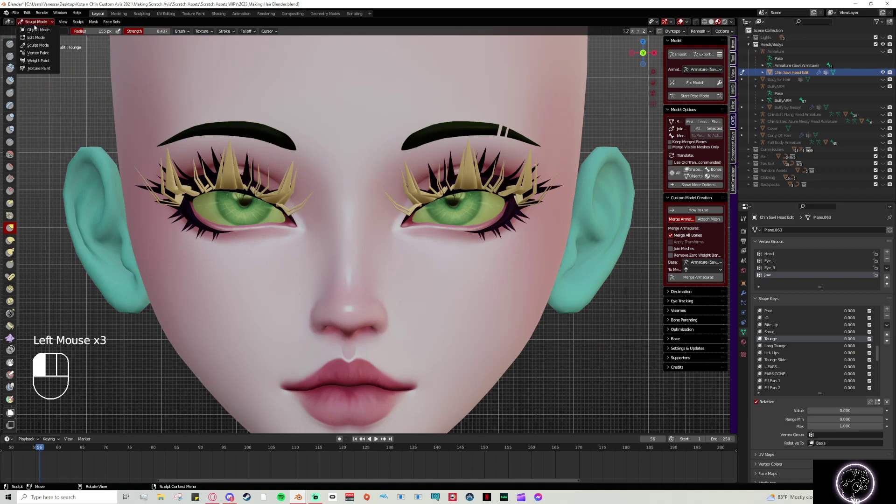
click(35, 30)
Step: Separate the linked main eyebrow piece over the character's left eye from the head mesh into its own object
key(Tab)
click(434, 135)
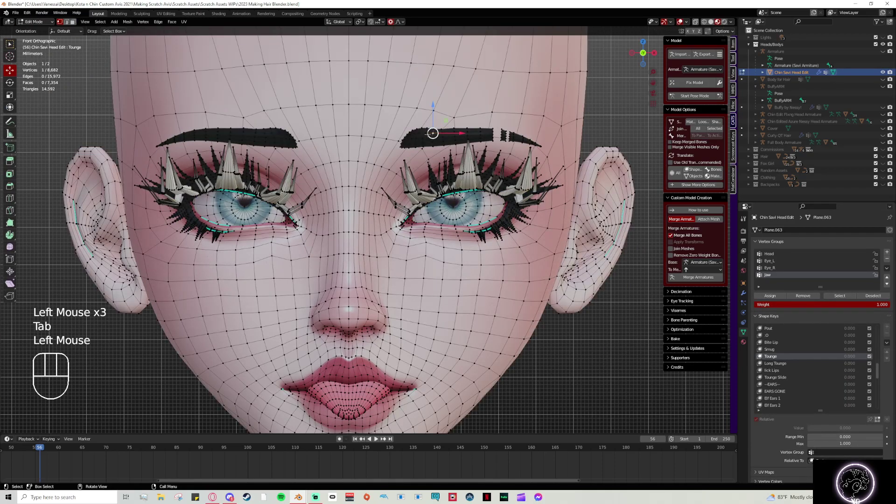
key(l)
key(p)
click(433, 137)
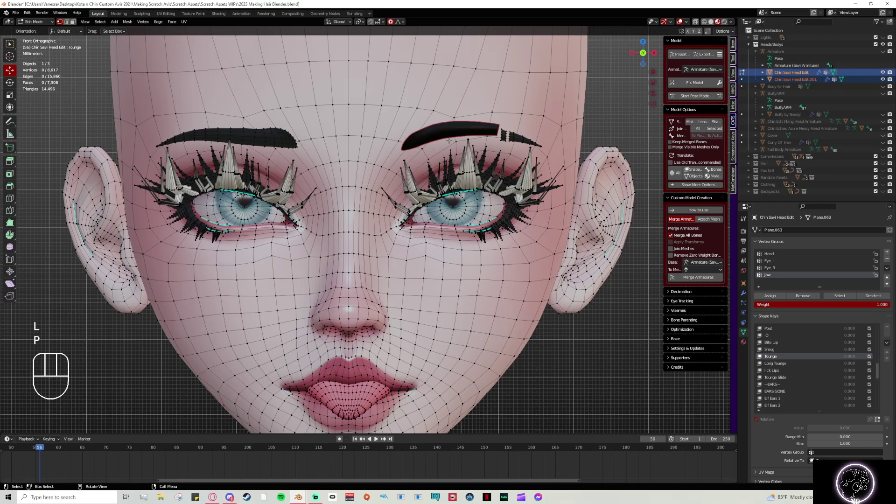
Step: Return to Object Mode, set the head's Tounge shape key value to 1.000, and inspect the separated eyebrow before reselecting the head
key(Tab)
click(462, 146)
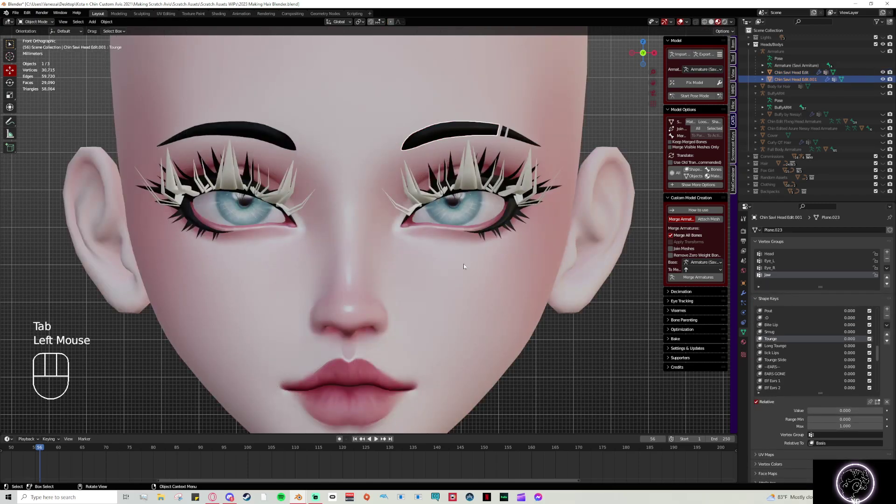
click(461, 260)
drag(818, 409, 882, 409)
click(462, 133)
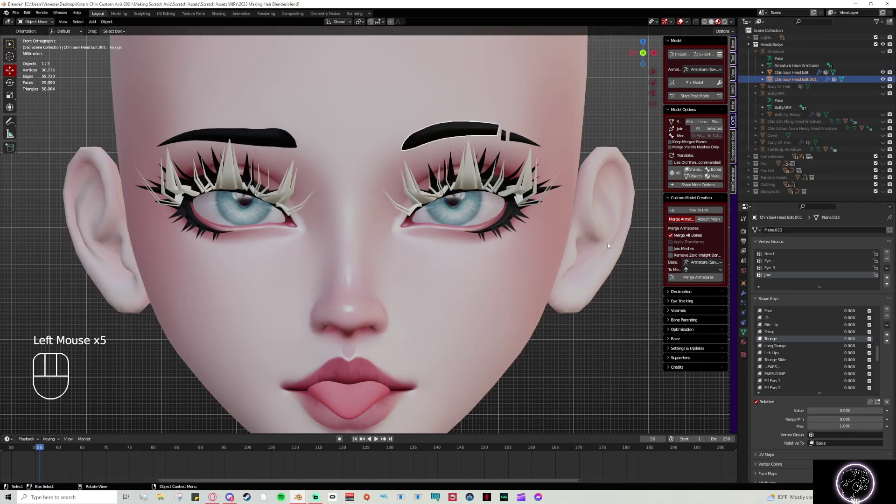
click(535, 370)
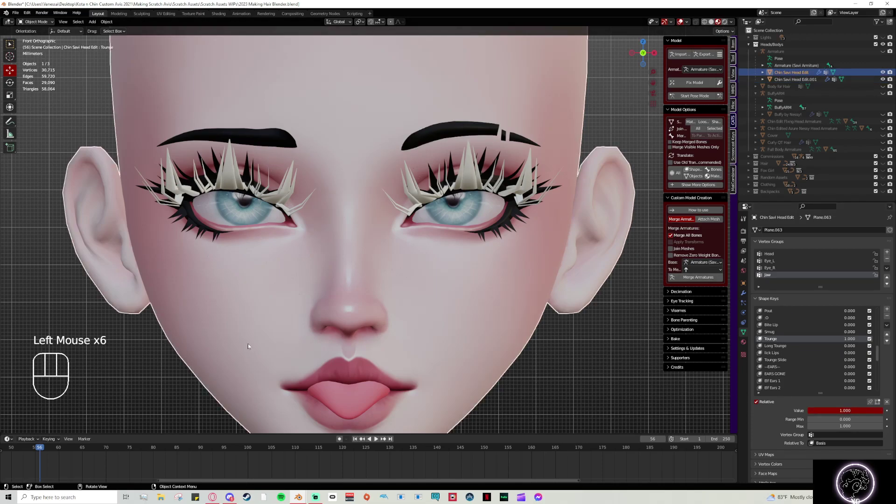
Step: Select the separated eyebrow piece and set its Tounge shape key value to 1.000, comparing it with the head's value
click(433, 149)
click(433, 149)
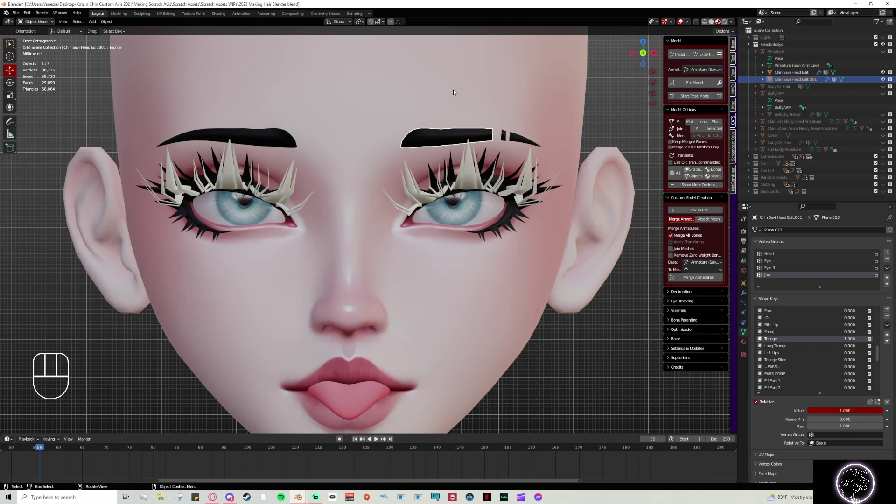
click(474, 134)
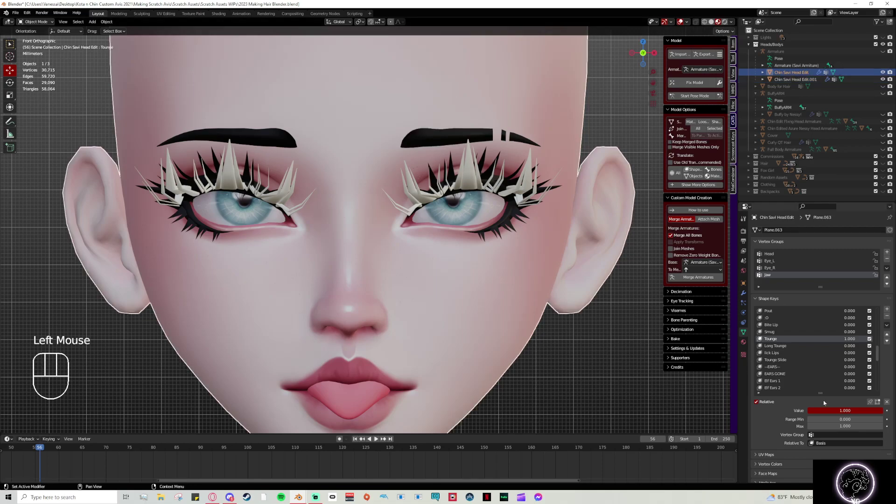
click(474, 134)
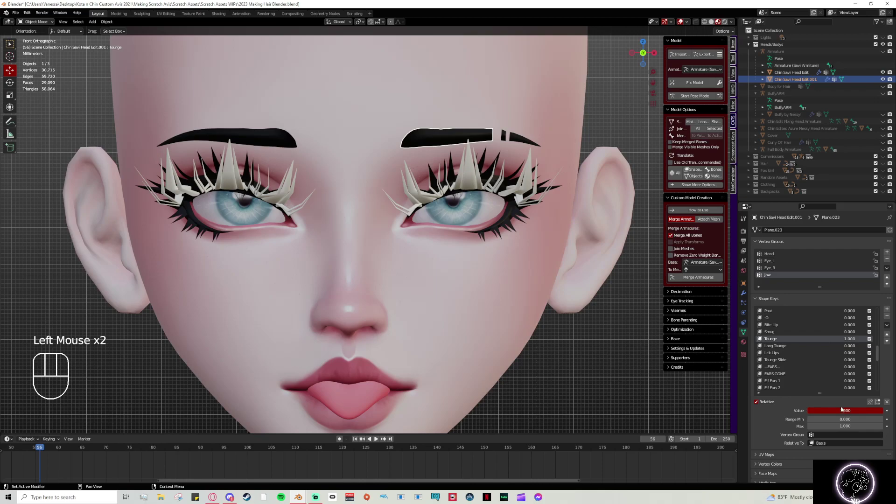
Step: Sculpt the separated eyebrow within the Tounge shape key using the Grab brush, raising its outer part and lowering its inner part
click(36, 21)
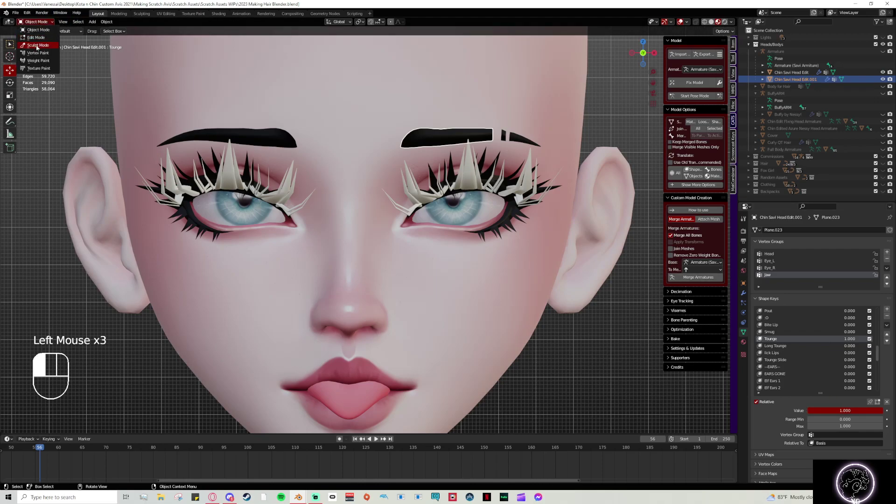
click(36, 45)
mouse_move(466, 129)
mouse_down()
mouse_move(474, 120)
mouse_move(474, 58)
mouse_move(477, 98)
mouse_up()
drag(425, 125, 424, 214)
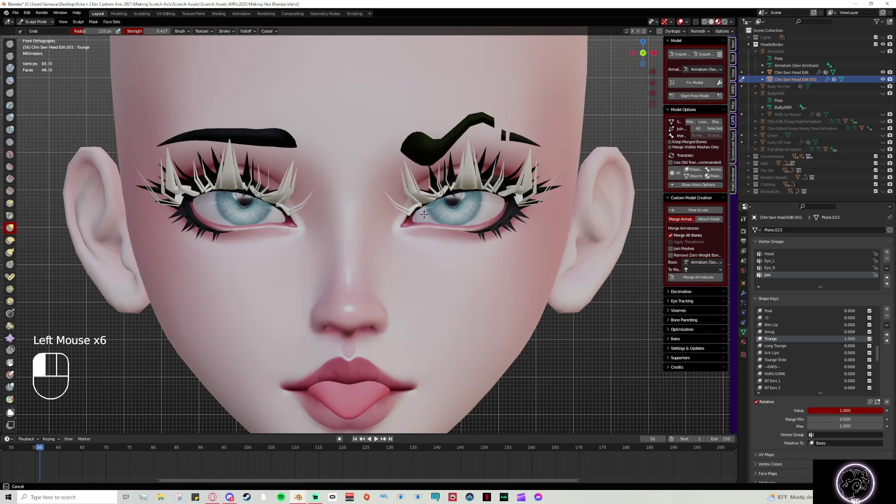
Step: Return the eyebrow to Object Mode and reset the Tounge shape key value to 0.000 on both the eyebrow and the head
click(36, 22)
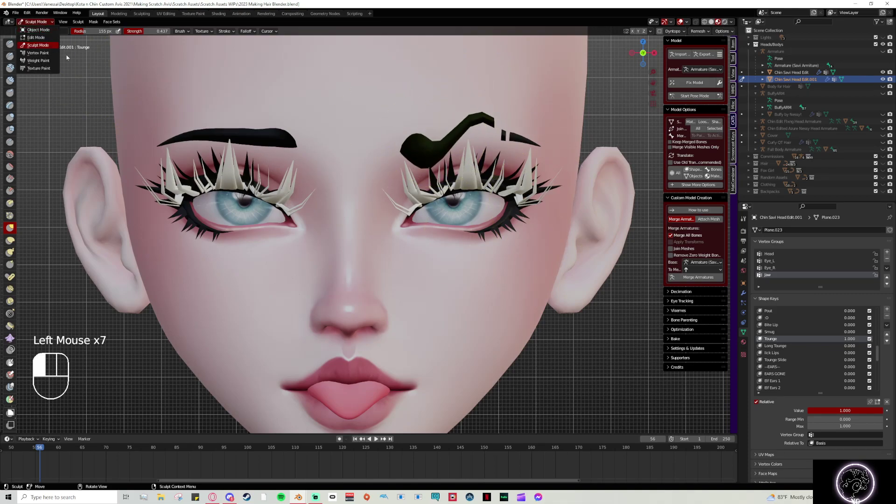
click(36, 37)
click(35, 21)
click(38, 29)
drag(854, 410, 780, 410)
click(509, 332)
drag(854, 410, 775, 410)
Step: Join the separated eyebrow back into the head mesh and test the Tounge shape key value on the joined head
click(470, 124)
shift+click(545, 119)
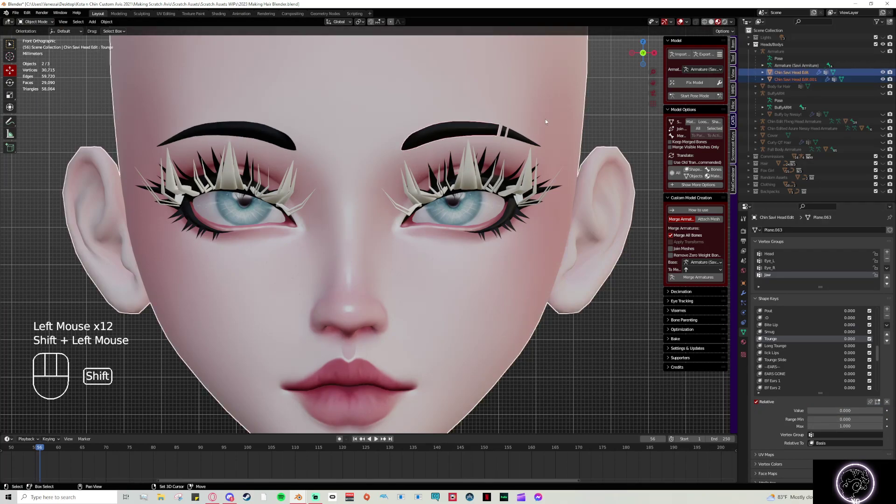
key(ctrl+j)
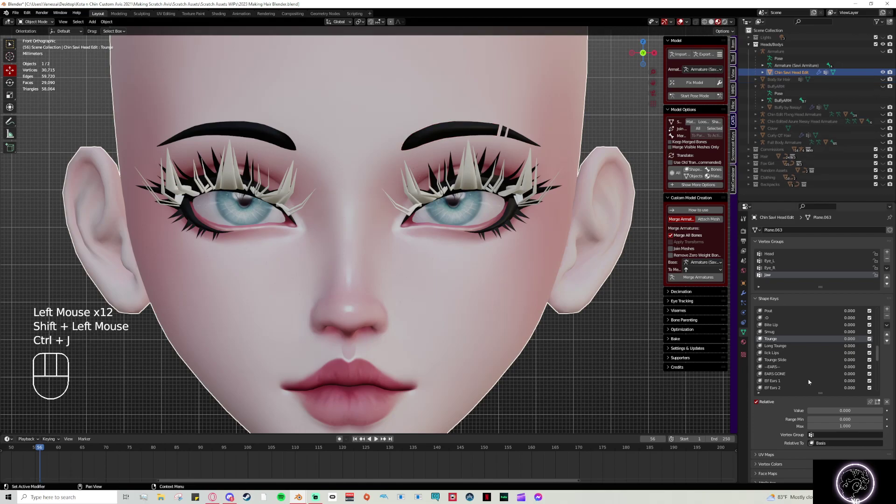
drag(835, 410, 807, 411)
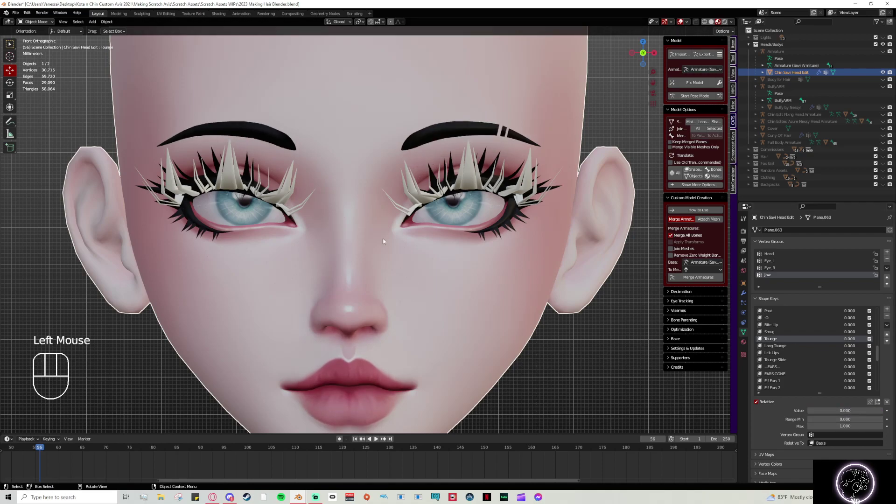
Step: Undo the eyebrow join, sculpting and separation, going back to the intact head mesh in Edit Mode
key(ctrl+z)
key(ctrl+z)
key(ctrl+z)
key(ctrl+z)
key(ctrl+z)
key(ctrl+z)
key(ctrl+z)
key(ctrl+z)
key(ctrl+z)
key(ctrl+z)
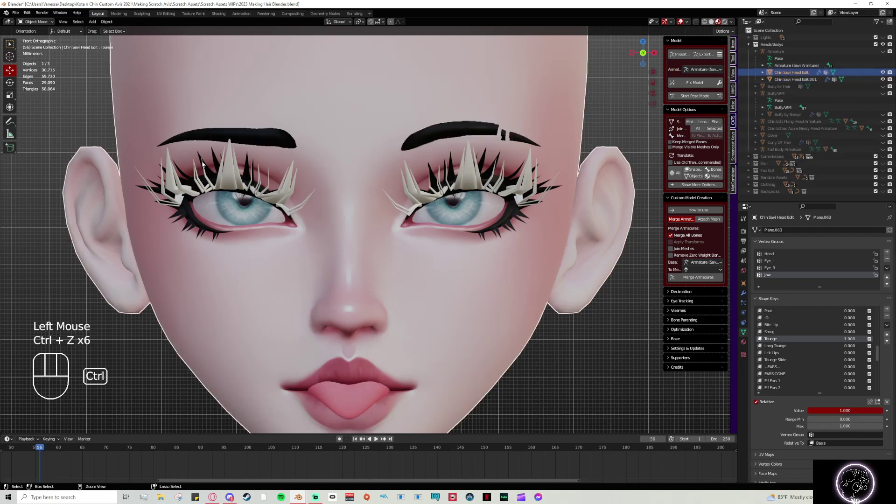
key(ctrl+z)
key(ctrl+z)
key(ctrl+z)
key(ctrl+z)
key(ctrl+z)
key(ctrl+z)
key(ctrl+z)
key(ctrl+z)
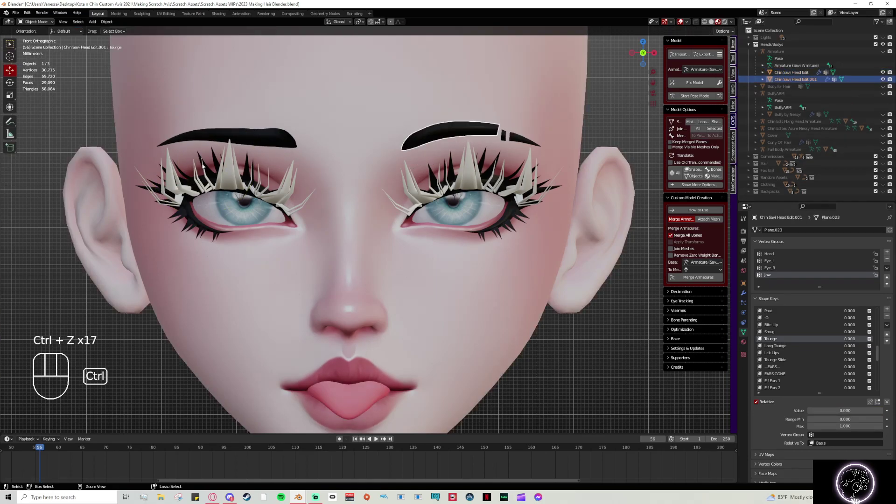
key(ctrl+z)
key(ctrl+z)
key(ctrl+z)
key(ctrl+z)
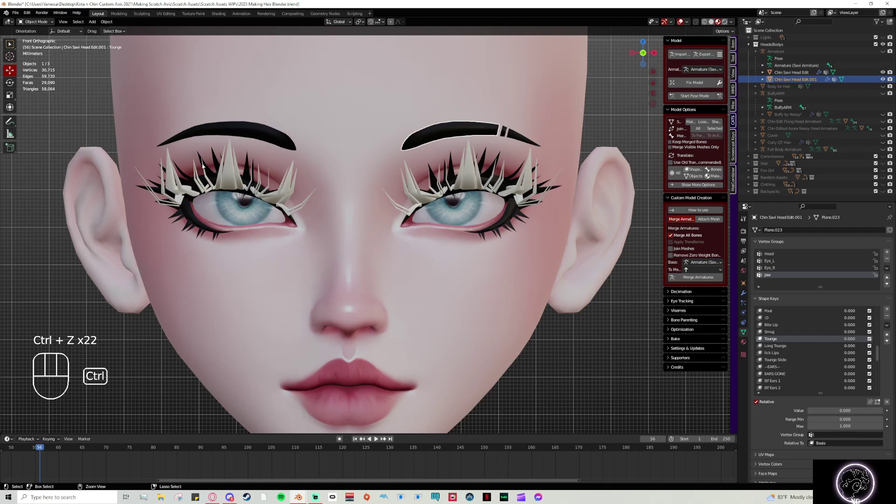
key(ctrl+z)
key(ctrl+z)
key(ctrl+z)
key(ctrl+z)
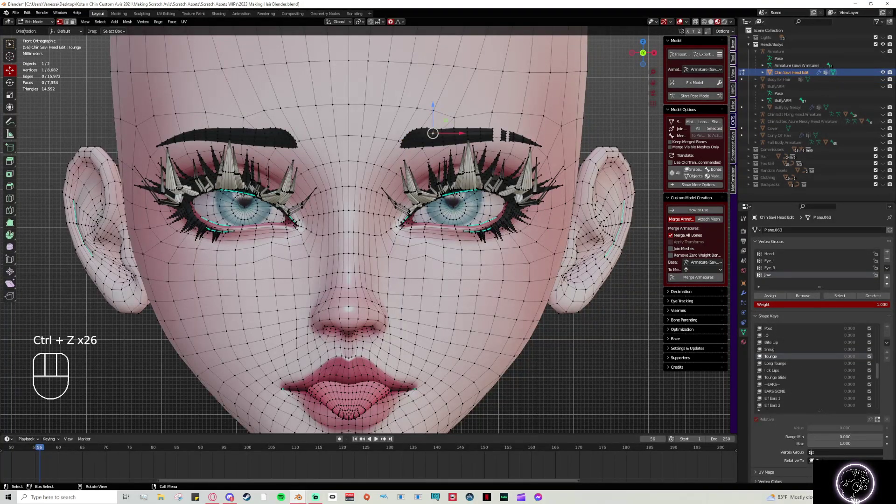
Step: Switch the head back to Object Mode and reselect the head mesh
click(42, 13)
click(33, 21)
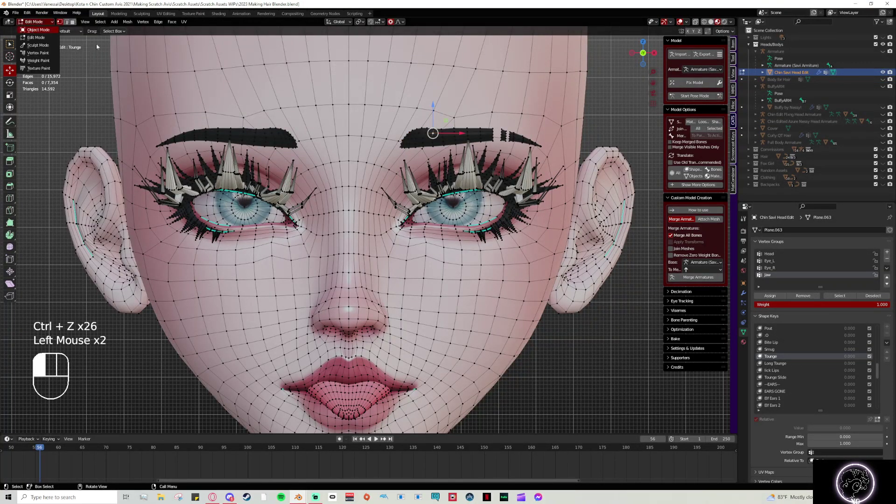
click(33, 31)
scroll(588, 229, down, 2)
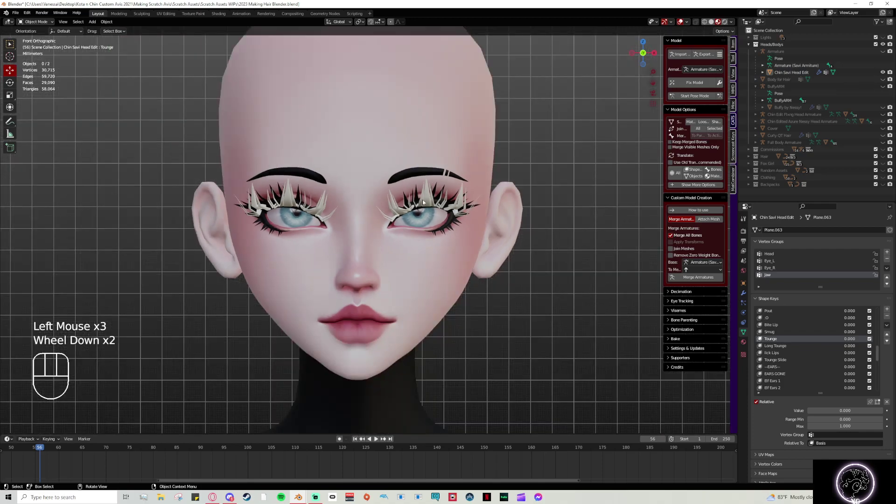
click(494, 213)
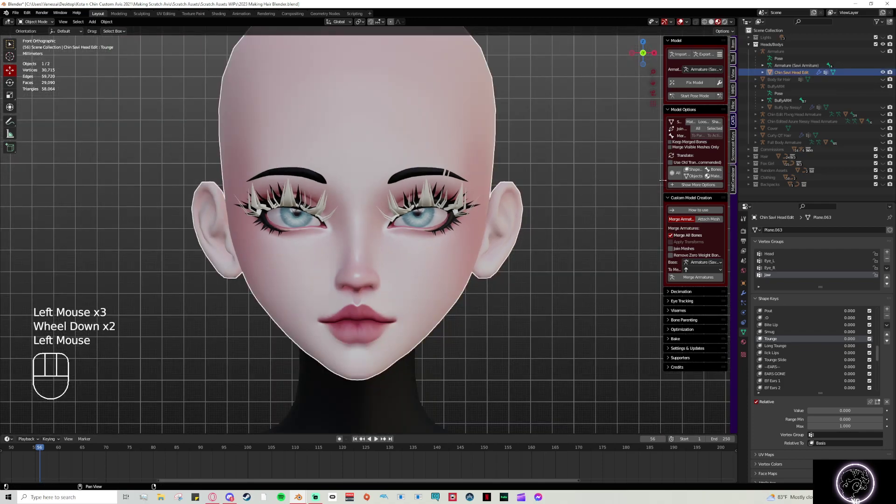